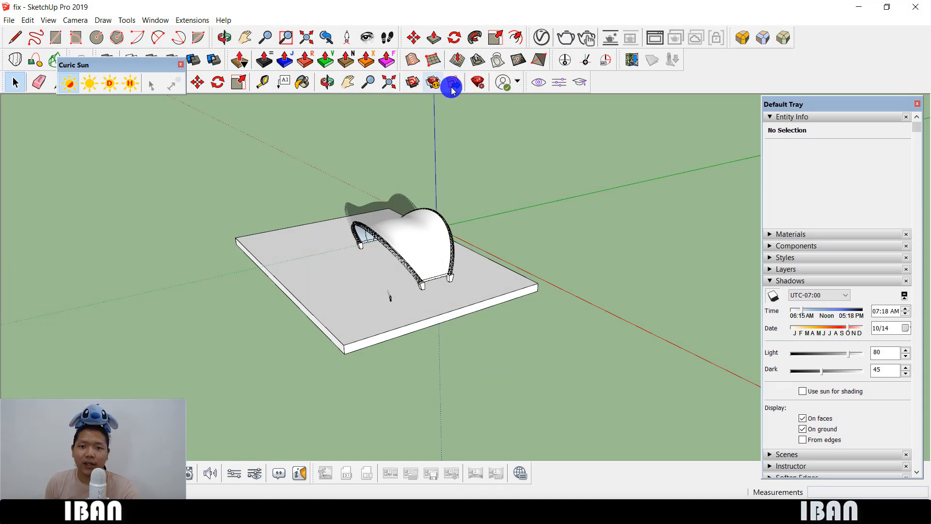
# Hide and restore the Location toolbar, and float it over the modelling area
pyautogui.rightClick(709, 68)
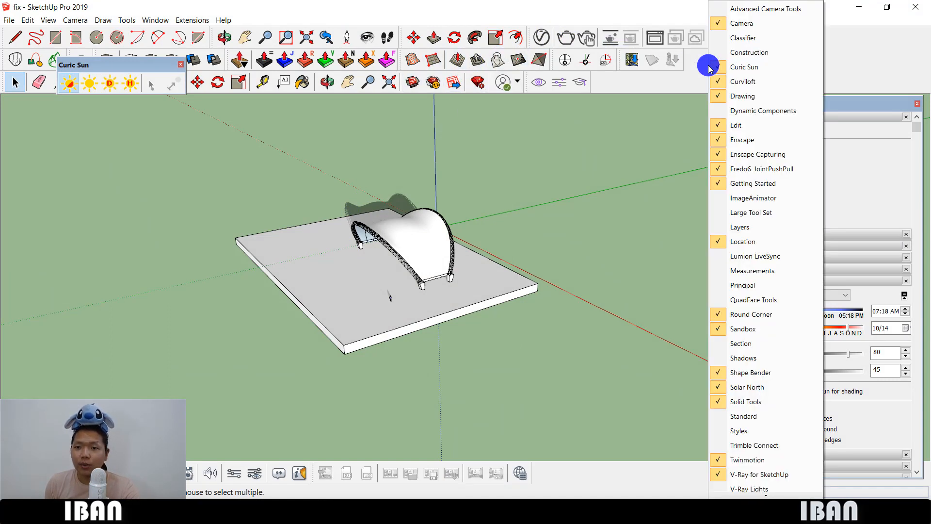
pyautogui.click(742, 242)
pyautogui.rightClick(681, 74)
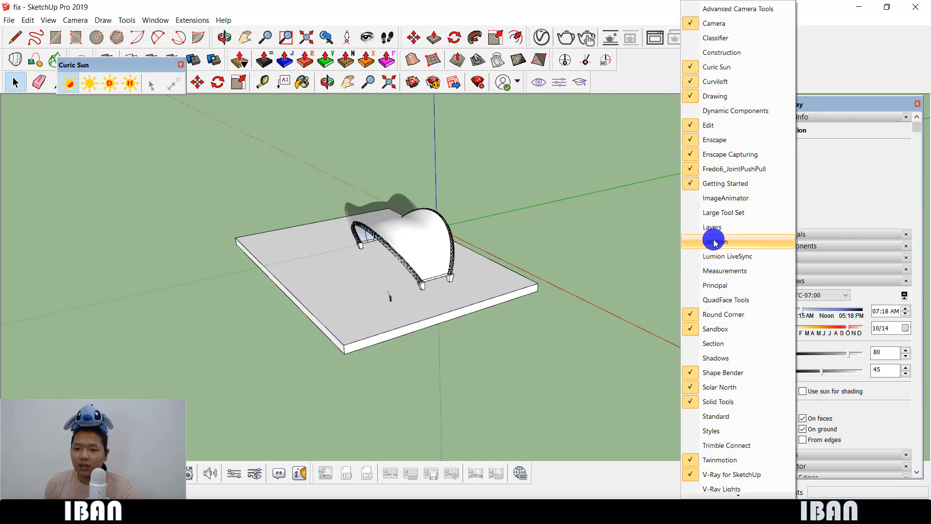
pyautogui.click(715, 243)
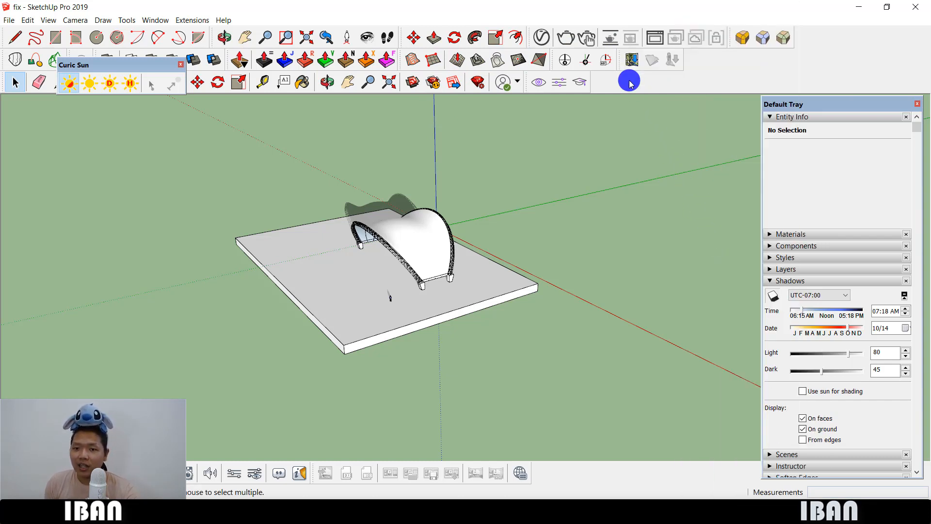
pyautogui.moveTo(619, 62); pyautogui.dragTo(586, 122)
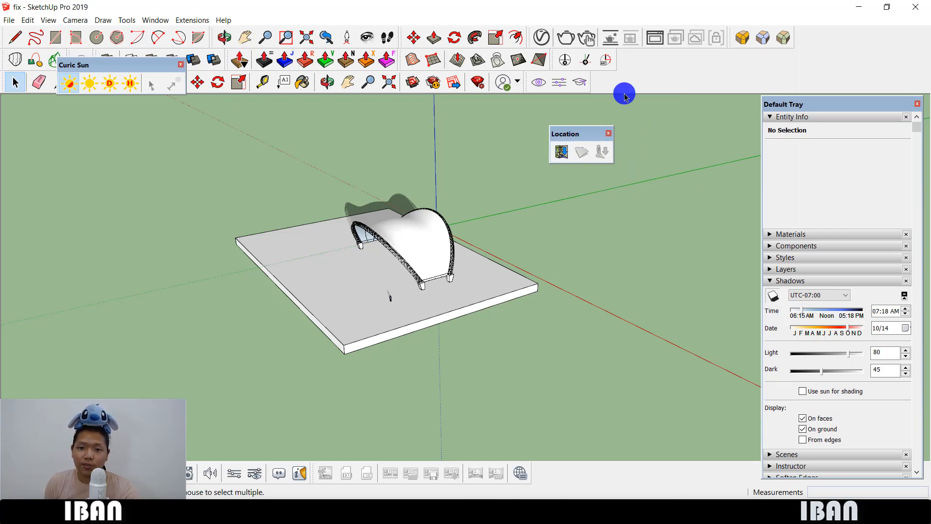
pyautogui.moveTo(588, 123)
pyautogui.mouseDown()
pyautogui.moveTo(489, 171)
pyautogui.moveTo(533, 129)
pyautogui.mouseUp()
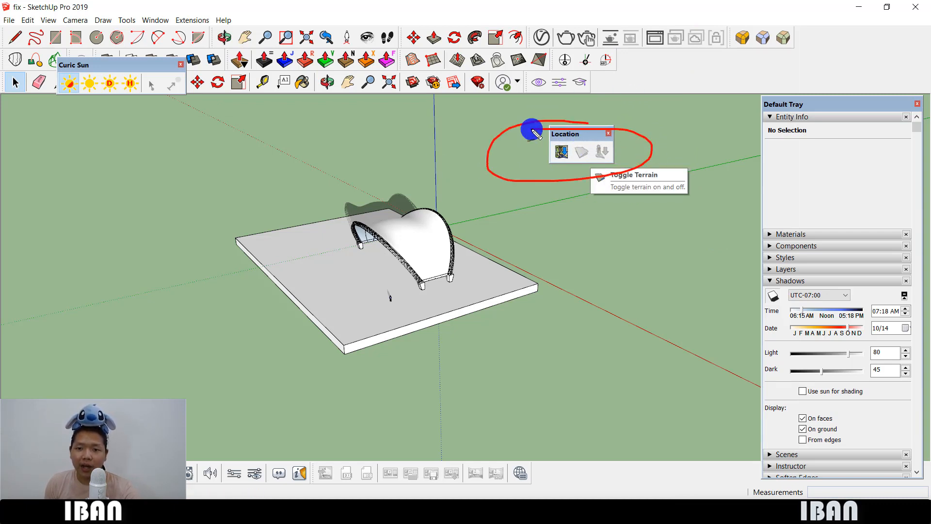
pyautogui.moveTo(68, 55)
pyautogui.mouseDown()
pyautogui.moveTo(108, 18)
pyautogui.moveTo(24, 35)
pyautogui.mouseUp()
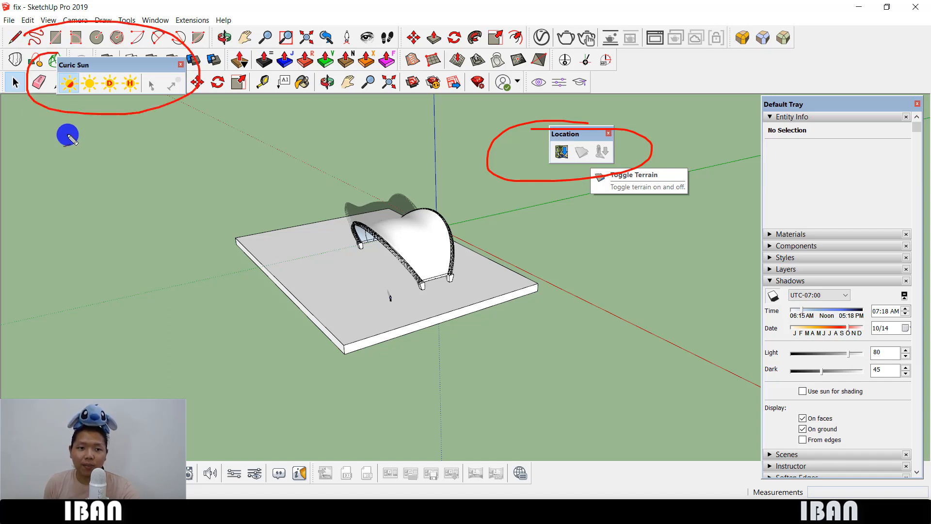
pyautogui.press('Escape')
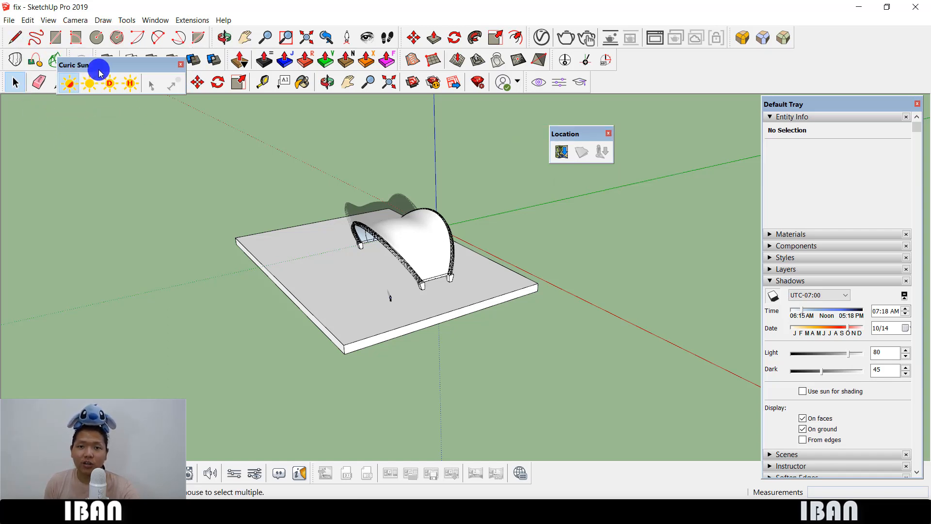
# Place the Curic Sun and Location toolbars side by side over the modelling area
pyautogui.moveTo(97, 69); pyautogui.dragTo(665, 125)
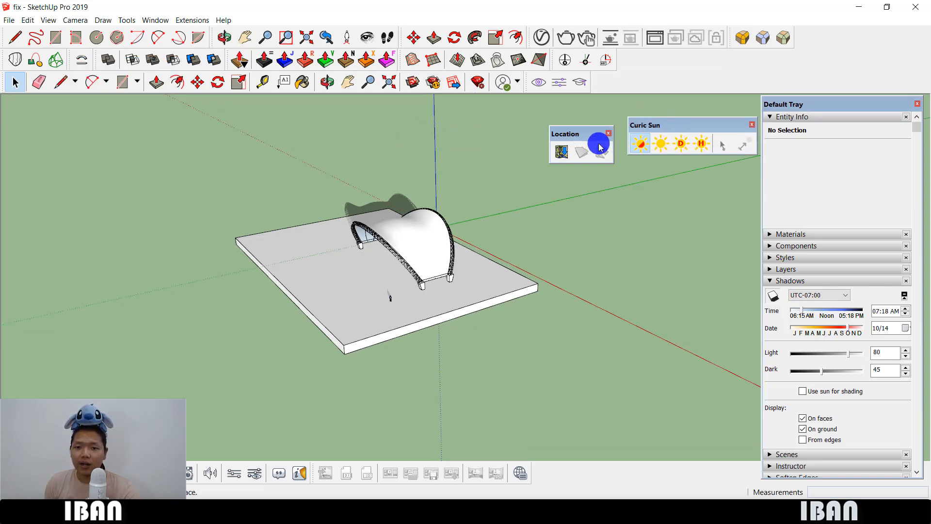
pyautogui.moveTo(598, 136); pyautogui.dragTo(576, 126)
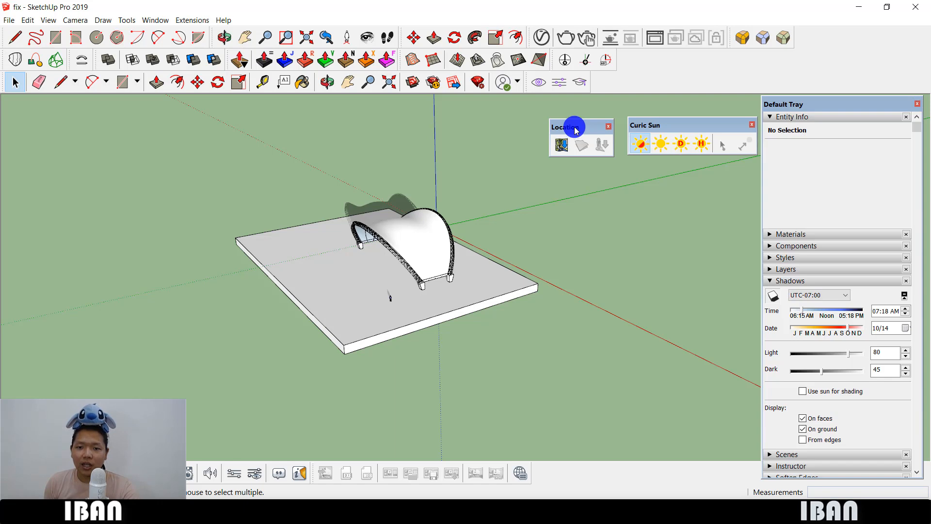
# Import the satellite site region at Cileungsi, Jawa Barat into the model, using Add Location at zoom level 17
pyautogui.click(561, 149)
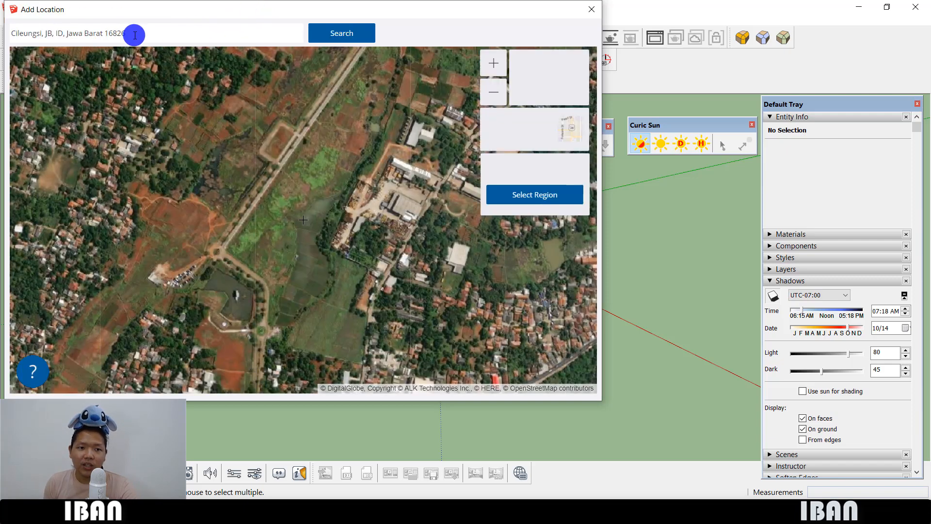
pyautogui.moveTo(183, 33); pyautogui.dragTo(7, 36)
pyautogui.click(155, 29)
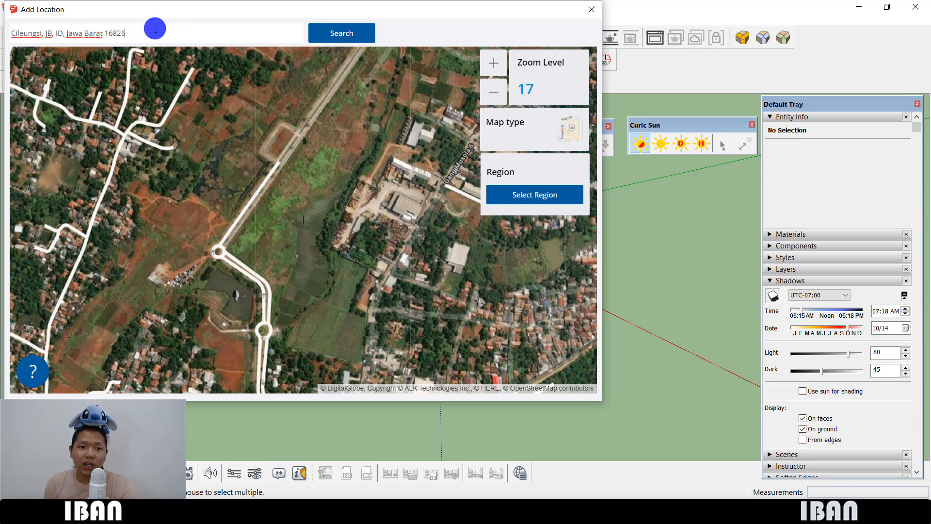
pyautogui.click(557, 194)
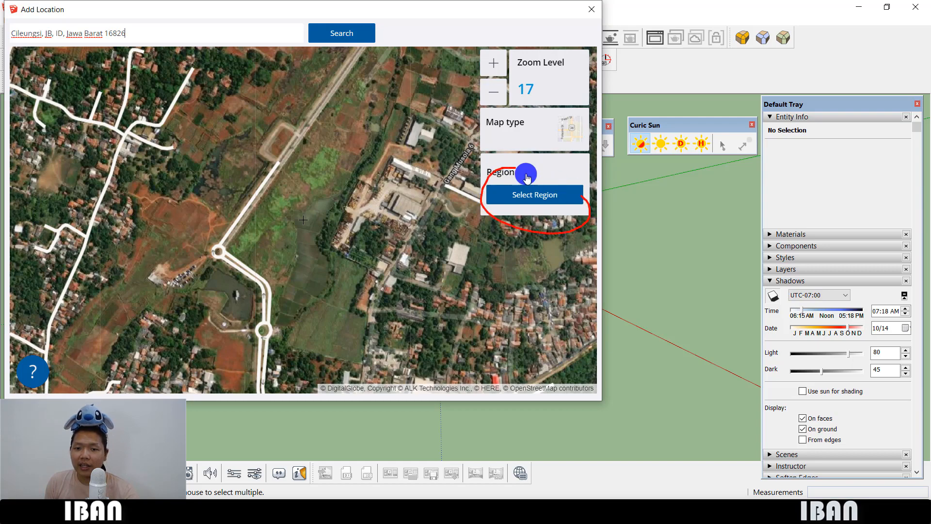
pyautogui.click(528, 196)
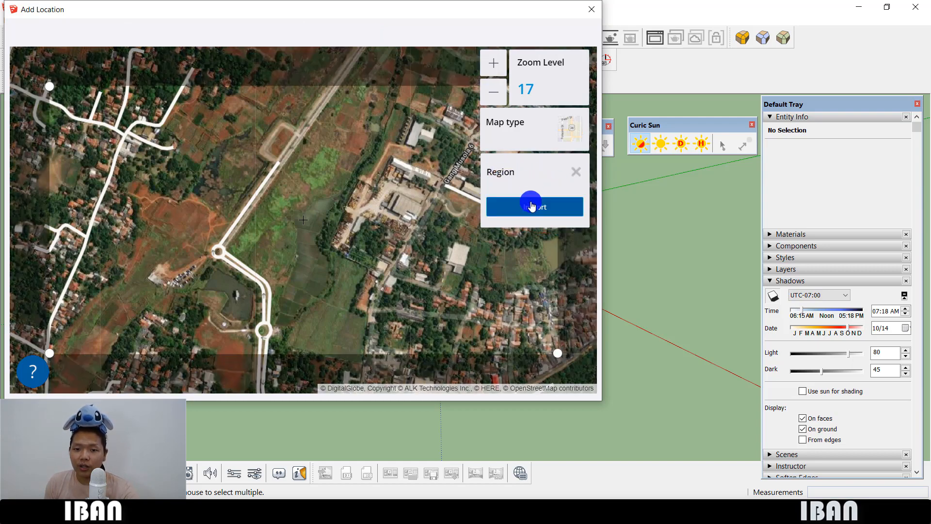
pyautogui.click(532, 206)
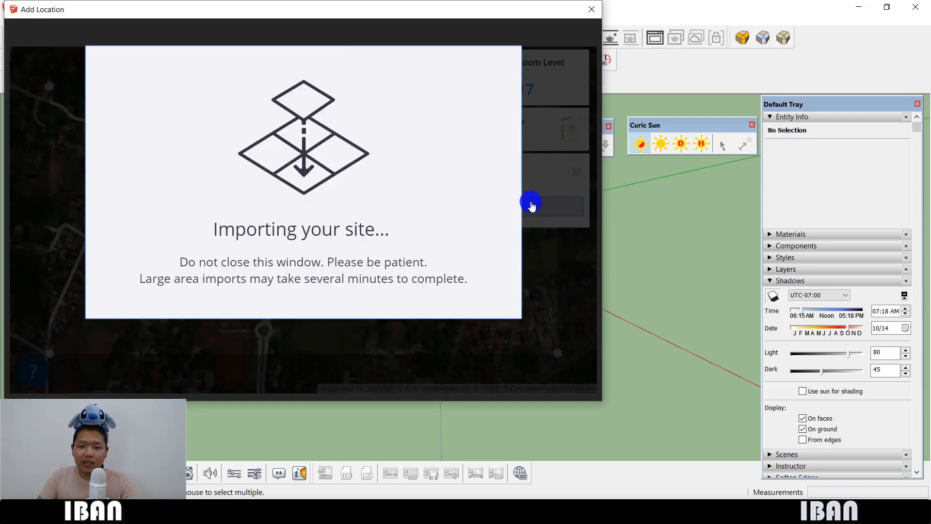
# Select the canopy with its base slab and move them by a slab corner onto the green plot beside the road junction
pyautogui.scroll(-5, 468, 243)
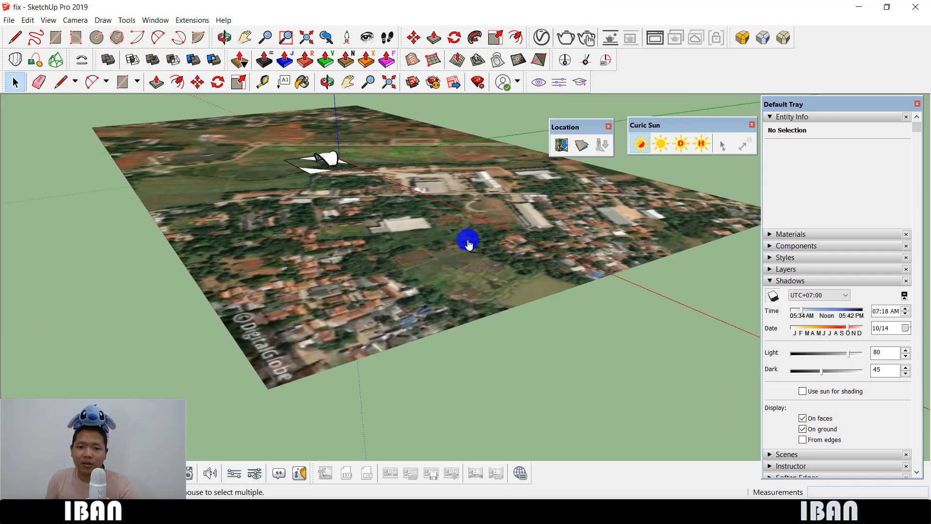
pyautogui.moveTo(456, 218); pyautogui.dragTo(426, 231, button='middle')
pyautogui.scroll(5, 426, 192)
pyautogui.moveTo(426, 192)
pyautogui.mouseDown(button='middle')
pyautogui.moveTo(363, 266)
pyautogui.moveTo(307, 224)
pyautogui.moveTo(429, 252)
pyautogui.moveTo(264, 97)
pyautogui.mouseUp(button='middle')
pyautogui.click(13, 87)
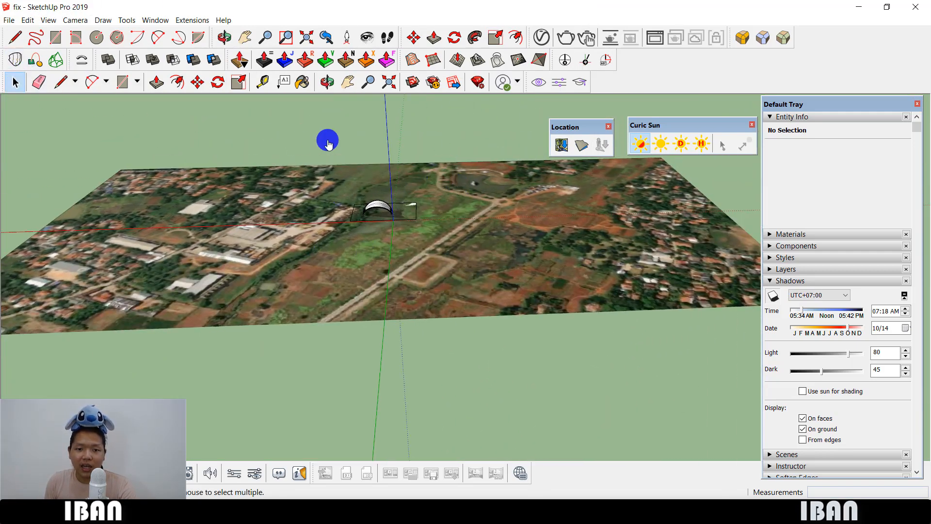
pyautogui.moveTo(310, 138); pyautogui.dragTo(464, 277)
pyautogui.scroll(5, 435, 204)
pyautogui.moveTo(436, 204); pyautogui.dragTo(391, 246, button='middle')
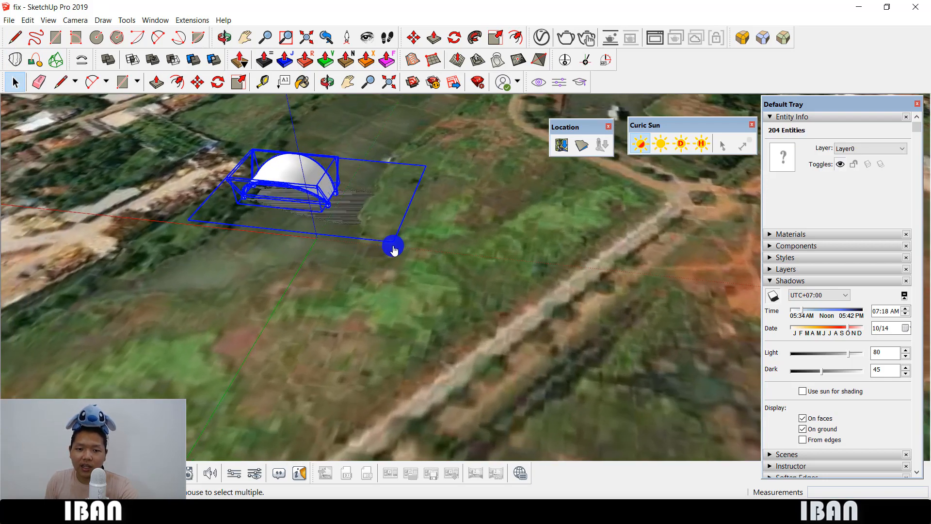
pyautogui.press('m')
pyautogui.click(391, 245)
pyautogui.scroll(-3, 391, 246)
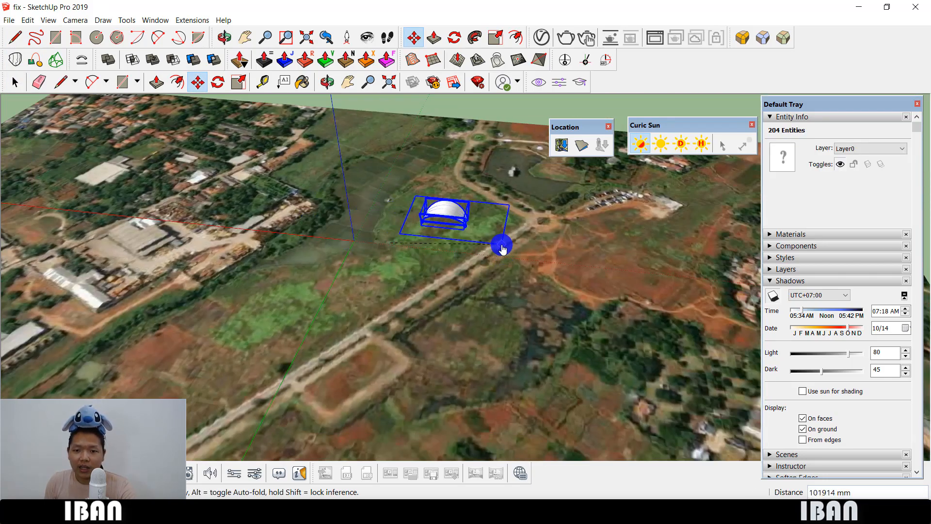
pyautogui.click(516, 233)
# Rotate the canopy and slab about the slab corner near the junction until the slab's edge follows the road
pyautogui.scroll(5, 514, 236)
pyautogui.press('q')
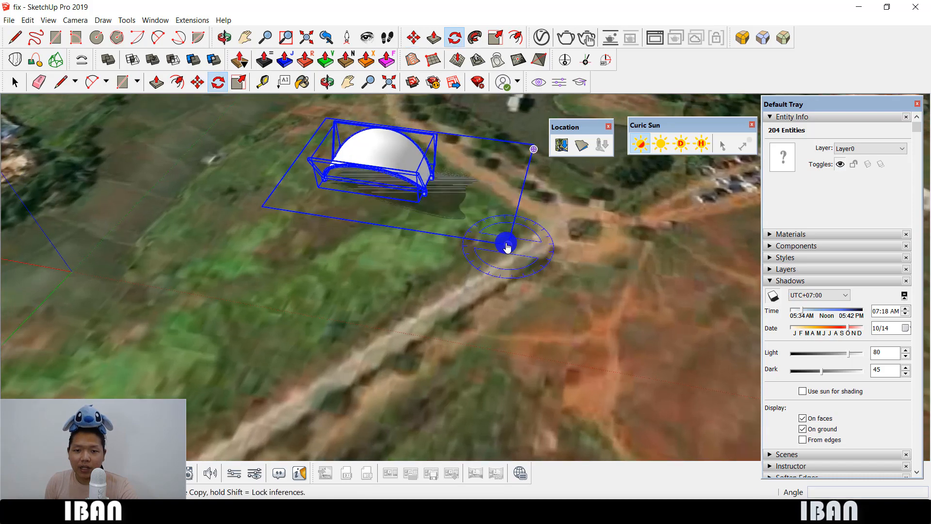
pyautogui.click(399, 228)
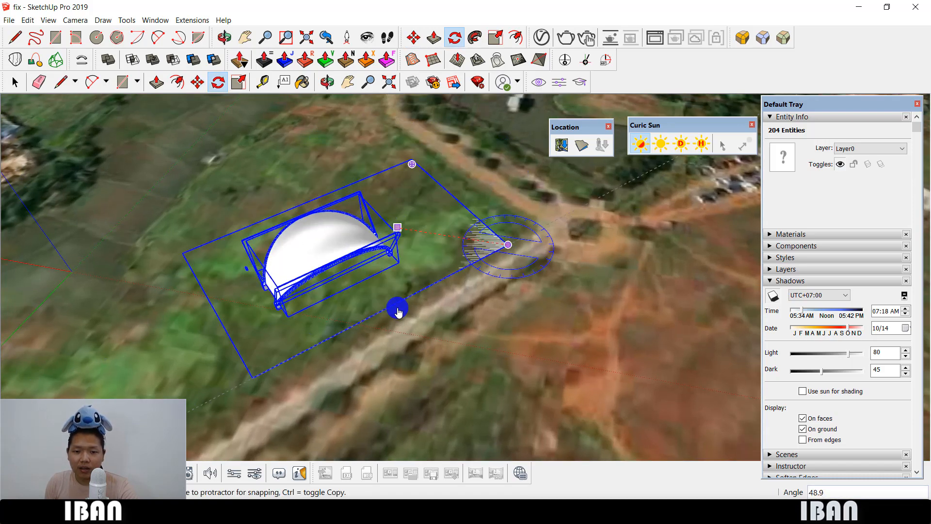
pyautogui.click(476, 253)
# Raise the canopy and slab about 1800 mm so the slab sits above the site image, and deselect them
pyautogui.press('m')
pyautogui.scroll(5, 494, 260)
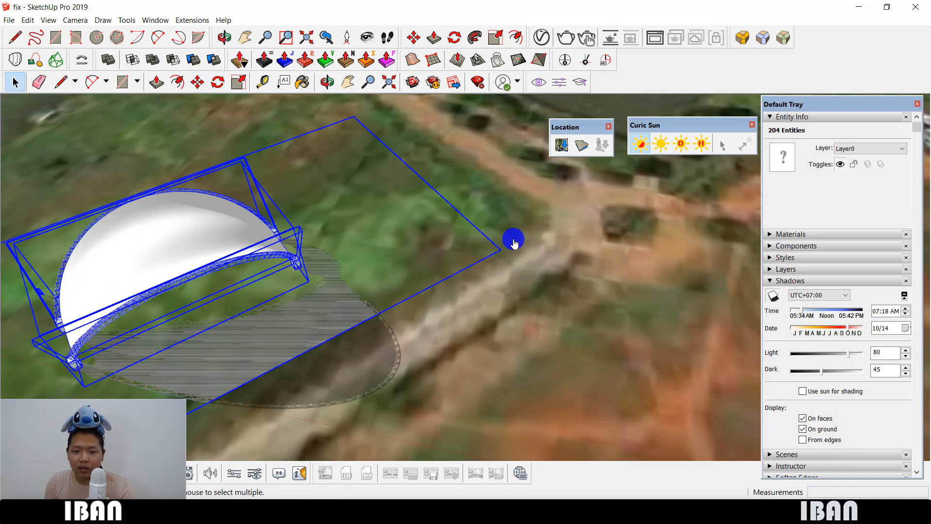
pyautogui.click(494, 252)
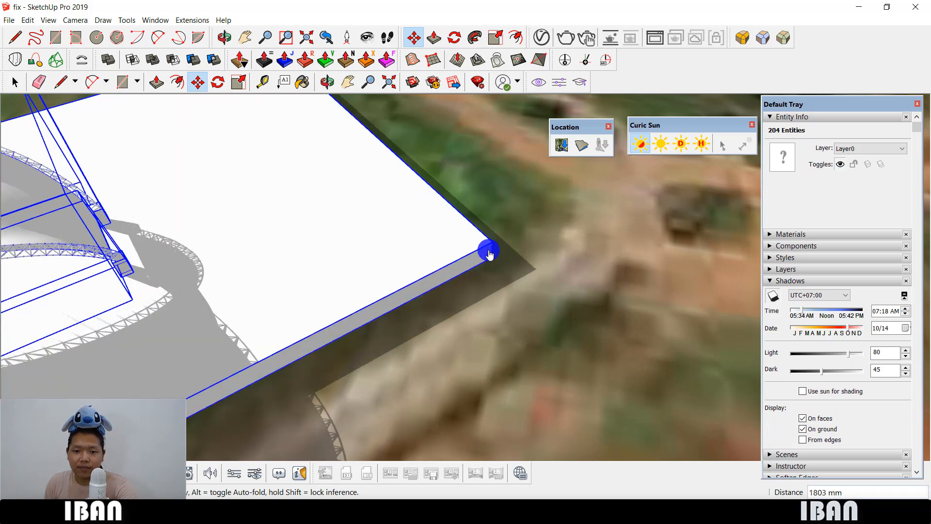
pyautogui.scroll(-10, 439, 221)
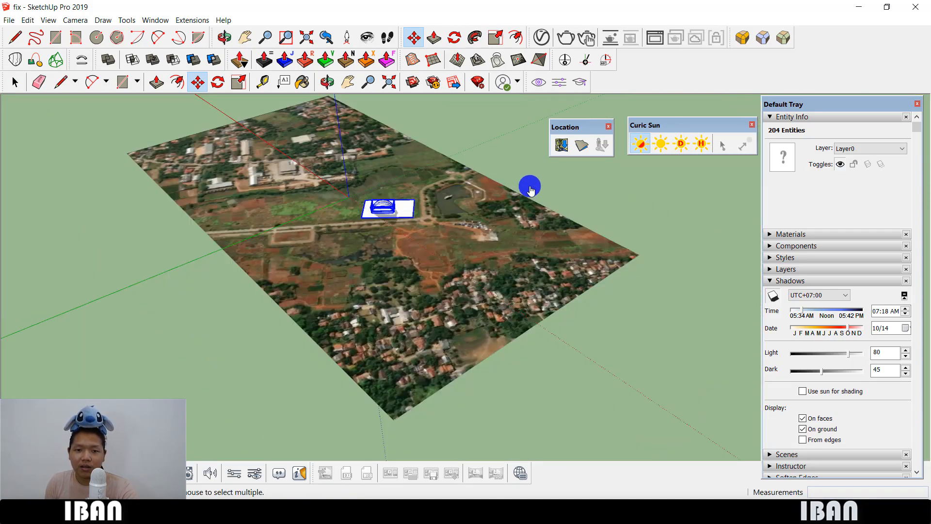
pyautogui.press('space')
pyautogui.click(579, 182)
# Examine the canopy's placement and its shadow on the imported site from several angles
pyautogui.scroll(7, 383, 203)
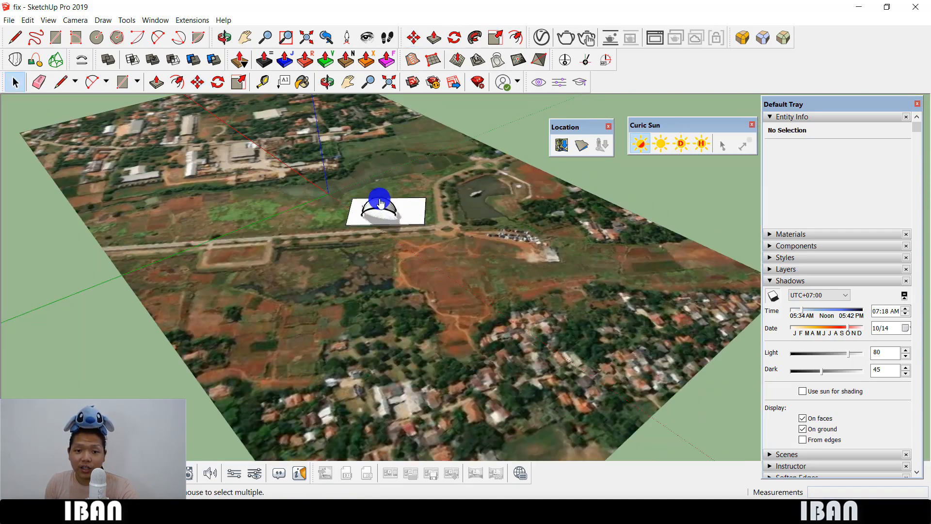
pyautogui.moveTo(490, 217); pyautogui.dragTo(473, 201, button='middle')
pyautogui.scroll(5, 474, 203)
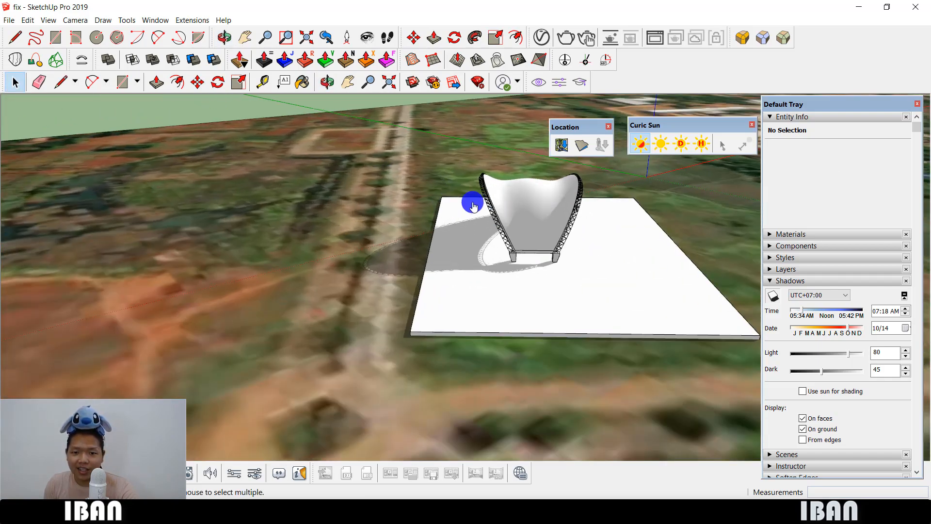
pyautogui.moveTo(612, 202); pyautogui.dragTo(406, 229, button='middle')
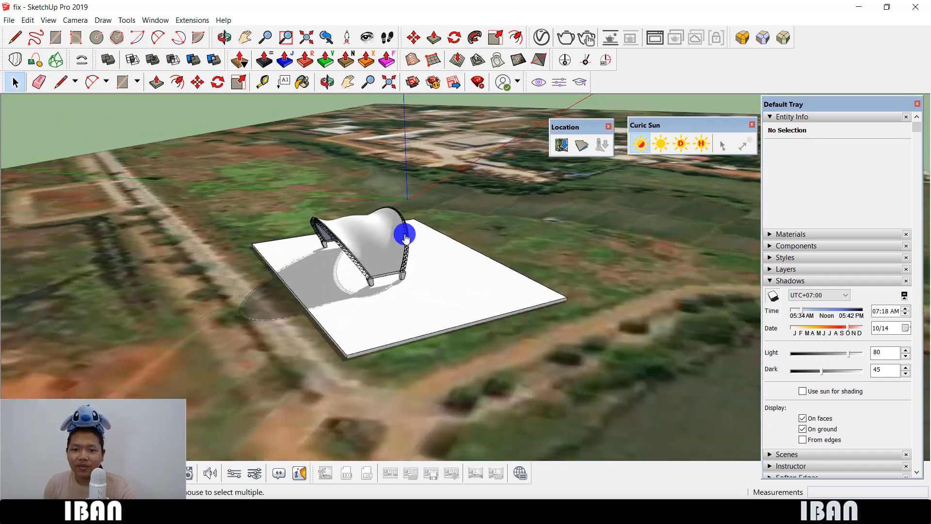
pyautogui.scroll(-9, 228, 239)
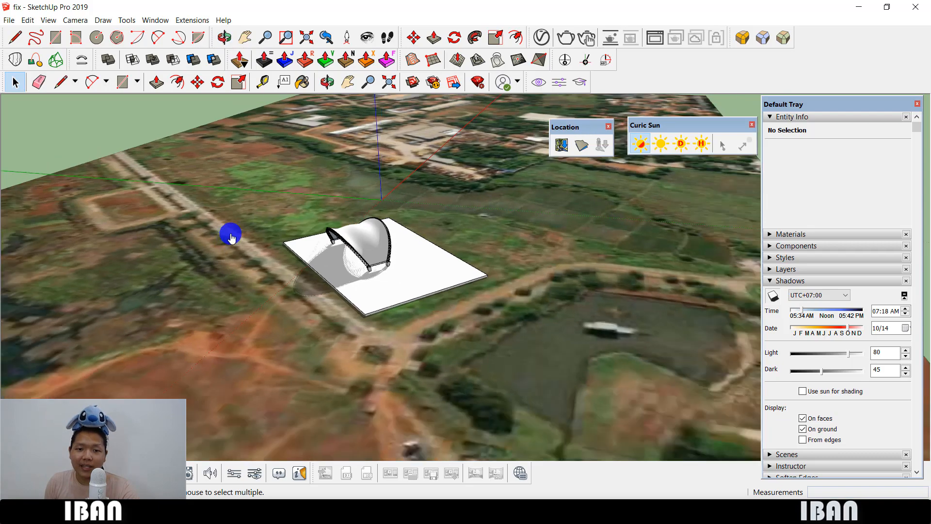
pyautogui.moveTo(338, 239); pyautogui.dragTo(451, 255, button='middle')
pyautogui.scroll(-3, 450, 256)
pyautogui.moveTo(388, 252); pyautogui.dragTo(322, 269, button='middle')
pyautogui.scroll(3, 322, 269)
pyautogui.scroll(5, 358, 272)
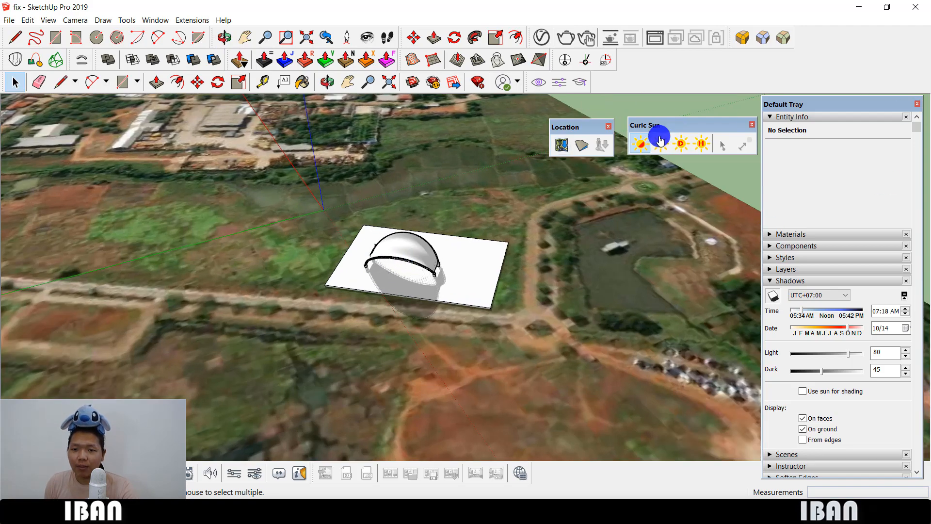
# Close the floating Location toolbar
pyautogui.click(609, 127)
pyautogui.scroll(3, 408, 241)
pyautogui.scroll(-3, 360, 268)
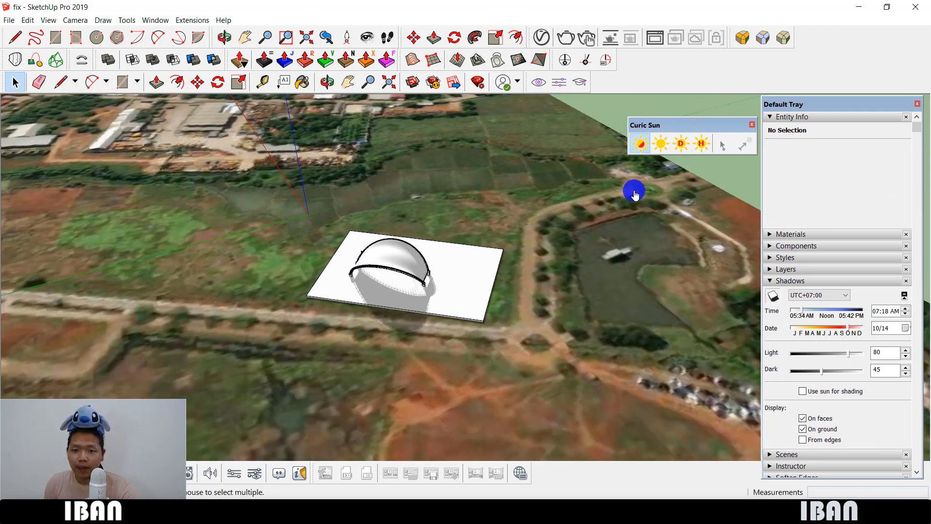
pyautogui.scroll(2, 635, 194)
# Turn the shadows off and on repeatedly with Curic Sun to compare the canopy with and without its shadow
pyautogui.click(645, 143)
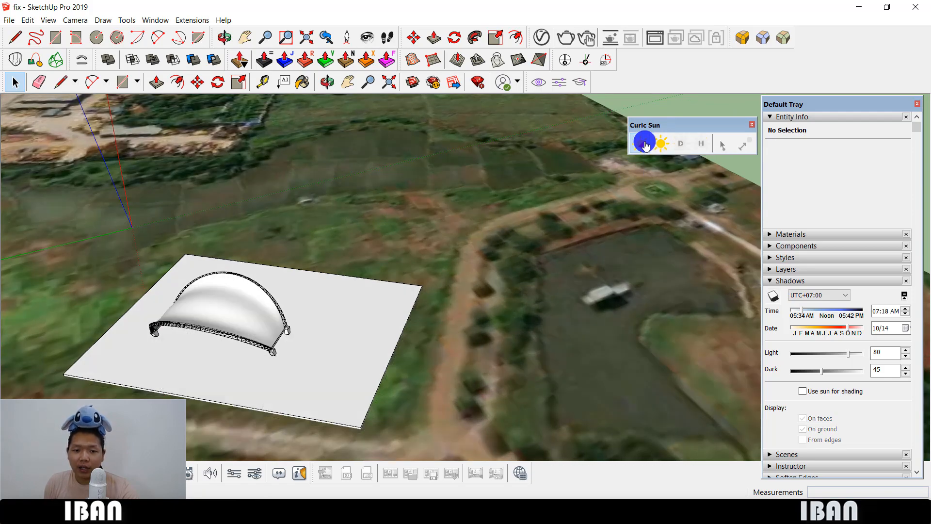
pyautogui.click(645, 143)
pyautogui.click(645, 142)
pyautogui.click(645, 143)
pyautogui.click(644, 143)
pyautogui.click(644, 142)
pyautogui.click(645, 142)
pyautogui.click(644, 142)
pyautogui.moveTo(250, 335); pyautogui.dragTo(408, 243, button='middle')
pyautogui.scroll(2, 361, 246)
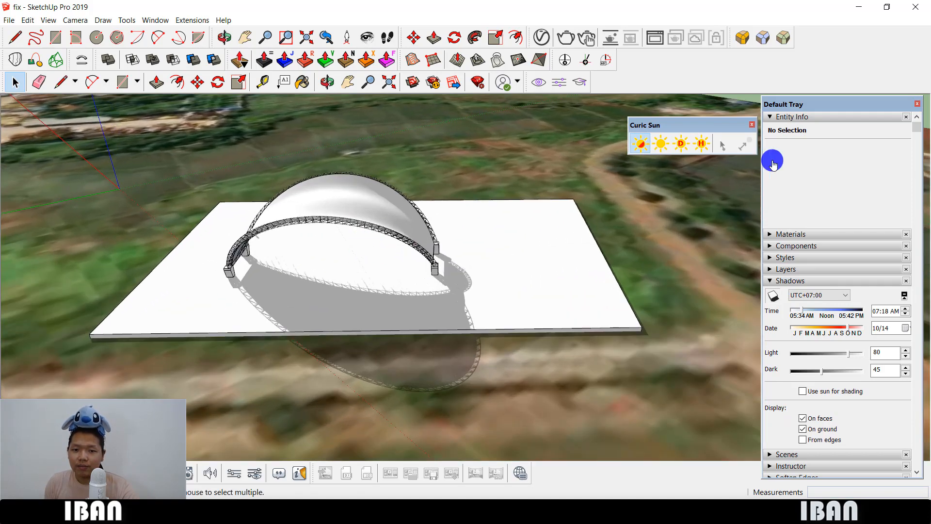
# Open the Curic Sun settings and display the full sun path dome around the site
pyautogui.click(657, 148)
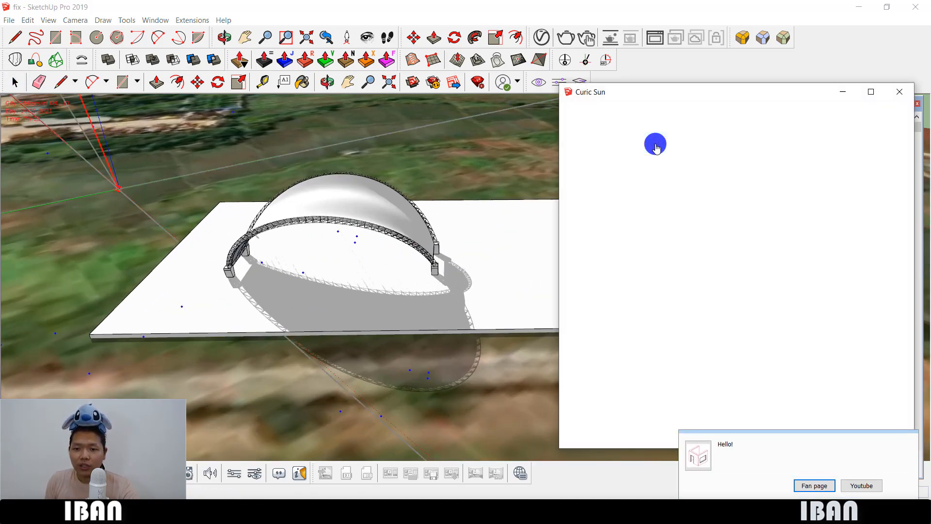
pyautogui.scroll(-8, 237, 271)
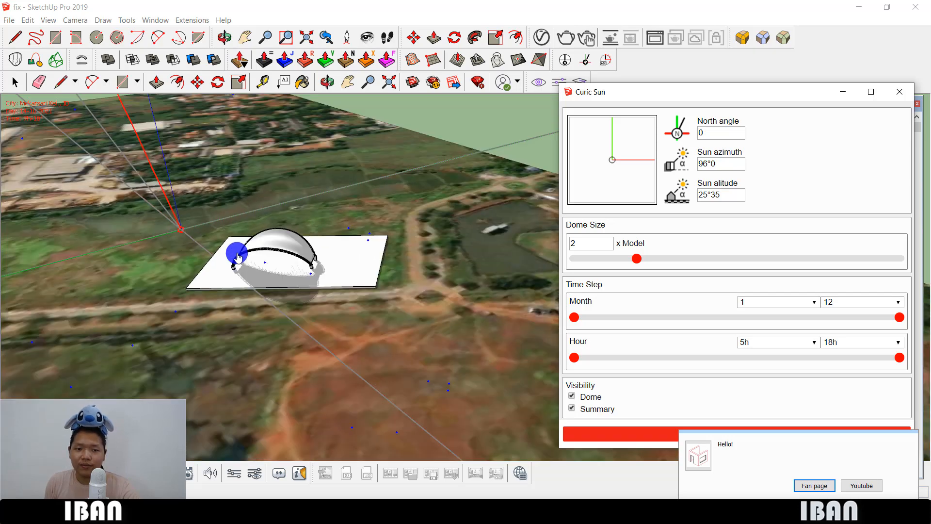
pyautogui.scroll(-5, 238, 251)
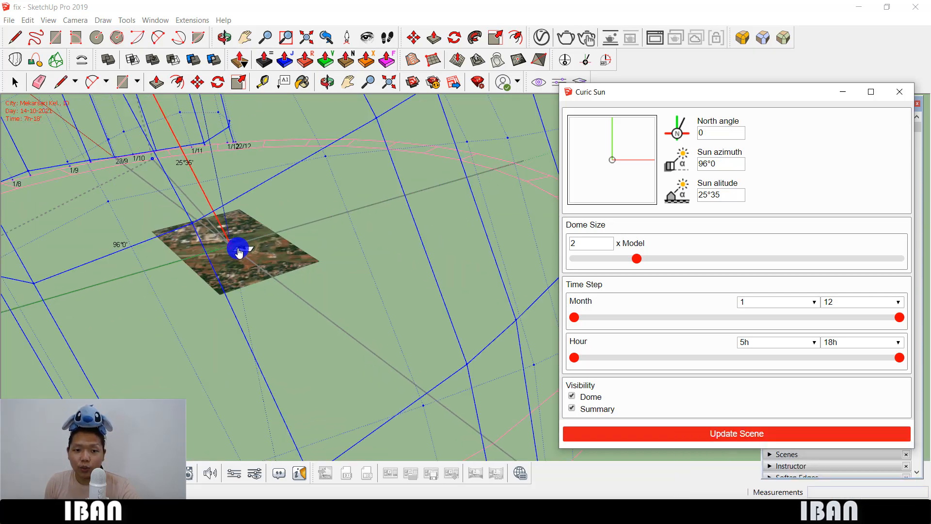
pyautogui.scroll(-2, 225, 264)
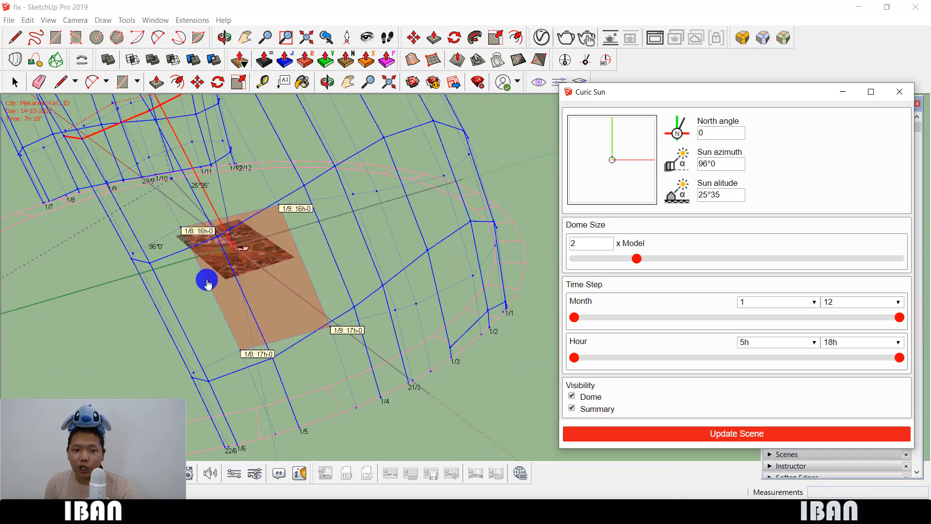
# Reduce the sun path dome's size to 0.1 x Model in the Curic Sun settings
pyautogui.moveTo(88, 314); pyautogui.dragTo(345, 241, button='middle')
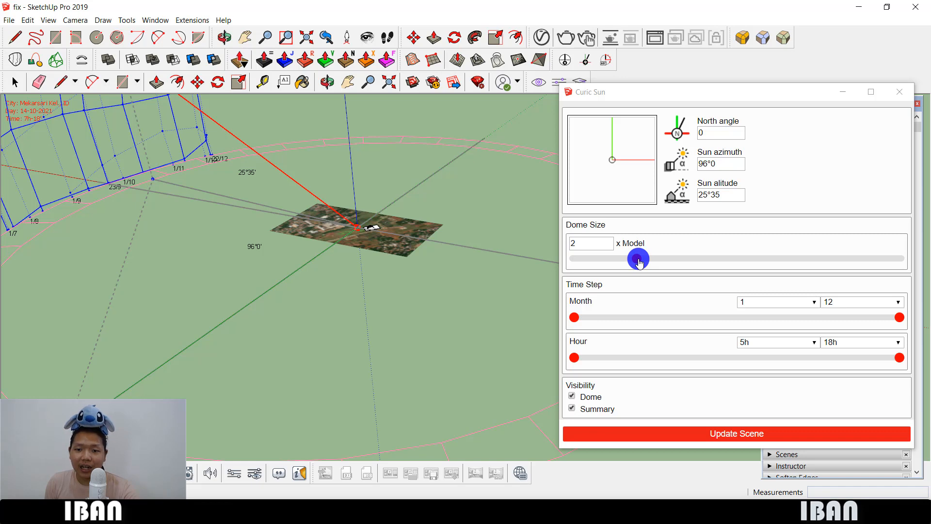
pyautogui.moveTo(639, 262); pyautogui.dragTo(574, 259)
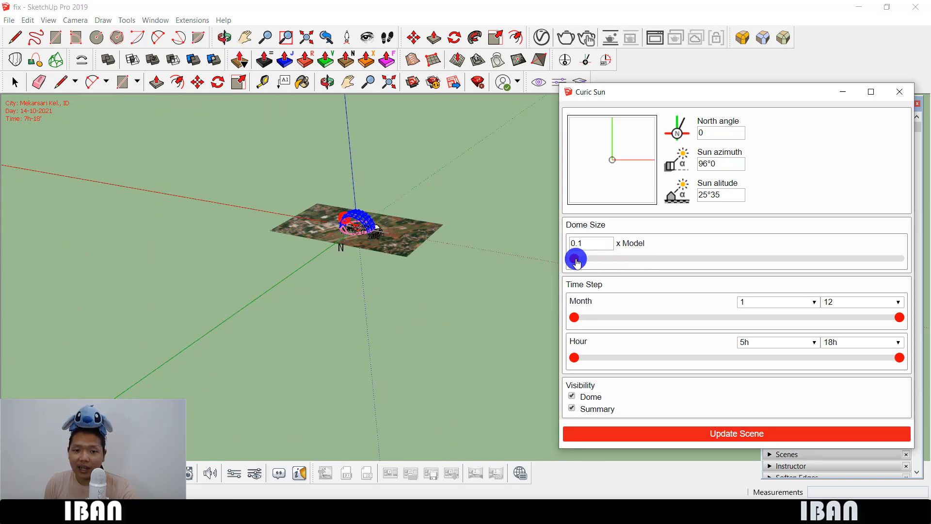
pyautogui.scroll(5, 346, 219)
pyautogui.scroll(4, 366, 260)
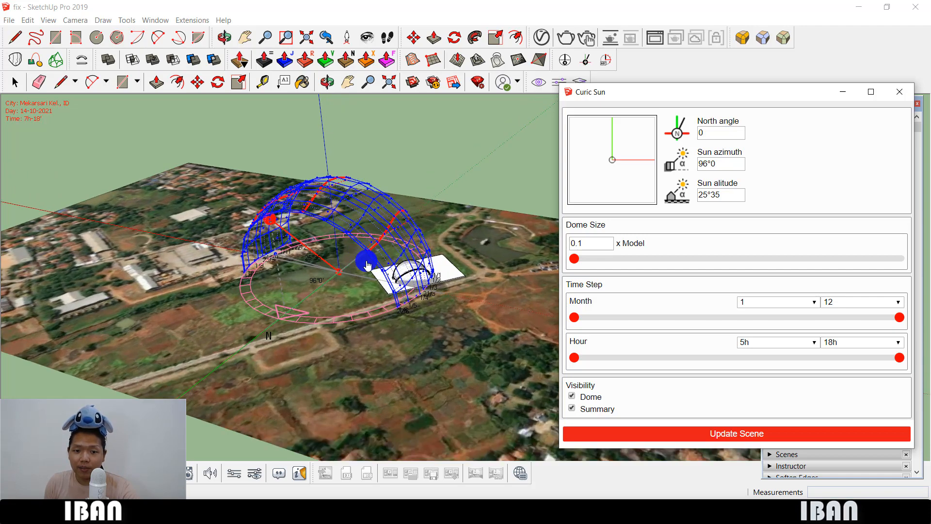
pyautogui.scroll(-3, 251, 275)
pyautogui.moveTo(301, 215); pyautogui.dragTo(290, 249, button='middle')
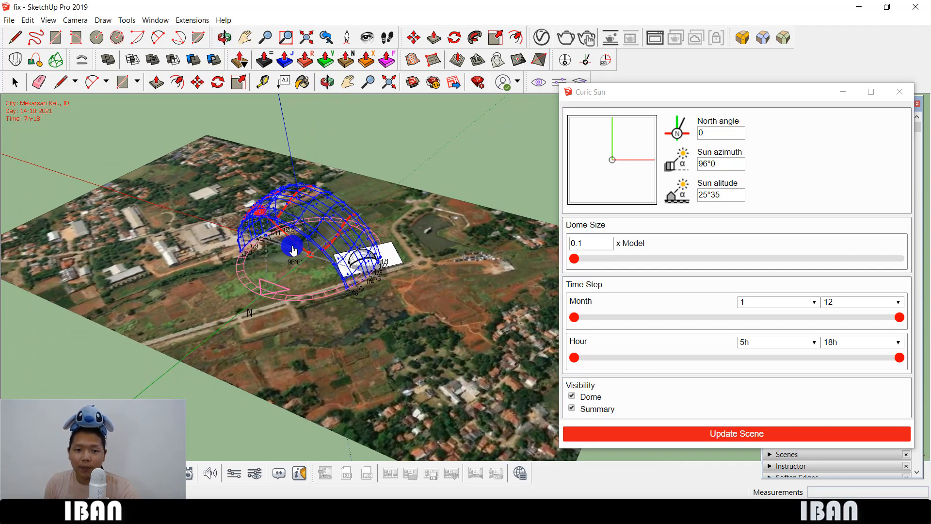
pyautogui.scroll(4, 397, 289)
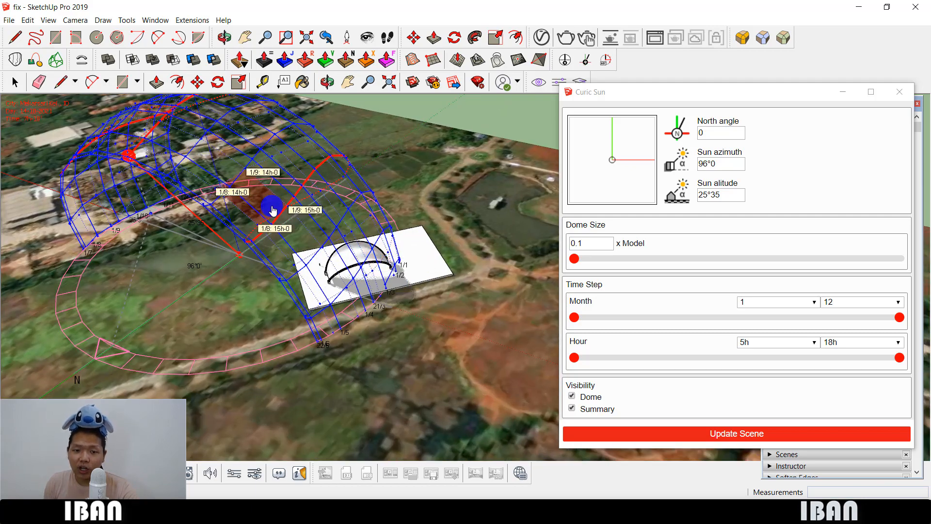
pyautogui.scroll(-5, 301, 204)
pyautogui.scroll(-4, 324, 210)
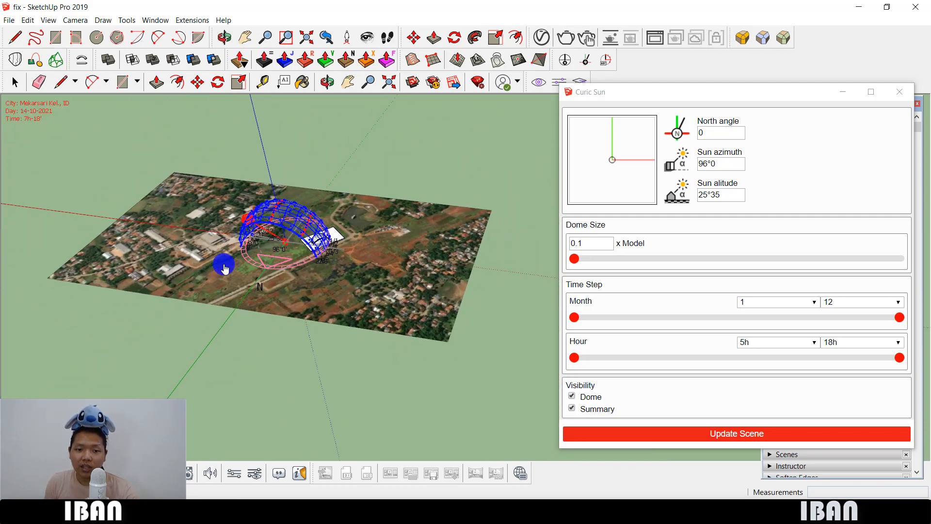
pyautogui.moveTo(12, 284); pyautogui.dragTo(463, 195)
pyautogui.moveTo(142, 172); pyautogui.dragTo(434, 337)
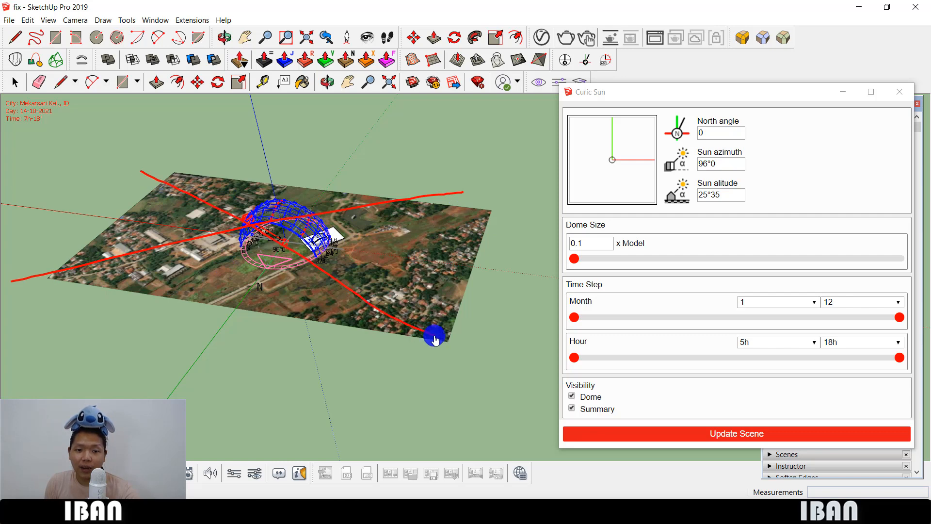
pyautogui.press('Escape')
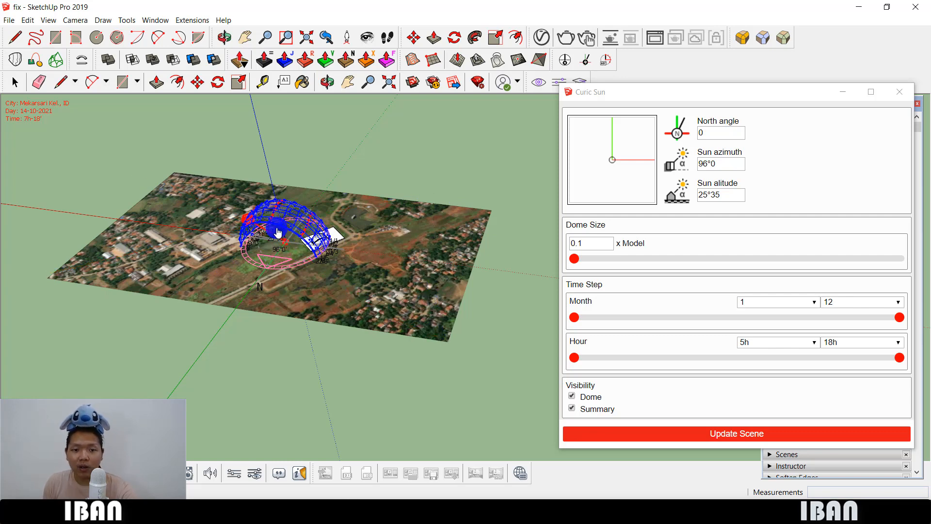
# Exit the Curic Sun sun path display and turn it on again
pyautogui.scroll(2, 276, 229)
pyautogui.click(21, 90)
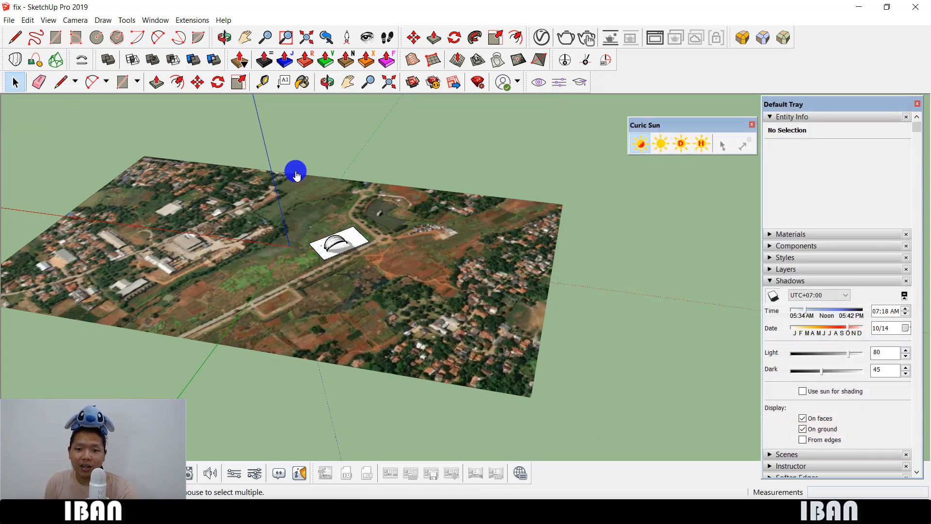
pyautogui.click(657, 148)
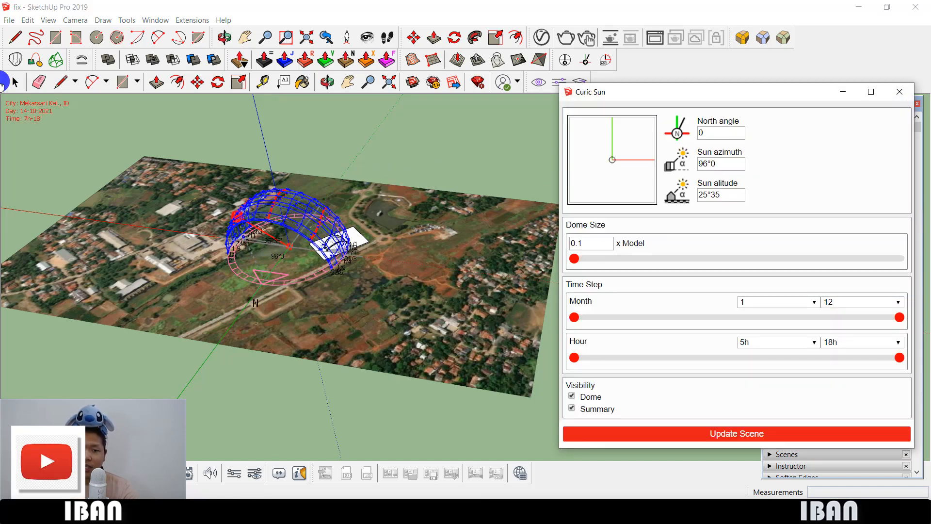
# Arrange the Curic Sun windows to reach the placement tool and recentre the sun path dome on the slab at the canopy
pyautogui.moveTo(713, 91); pyautogui.dragTo(786, 150)
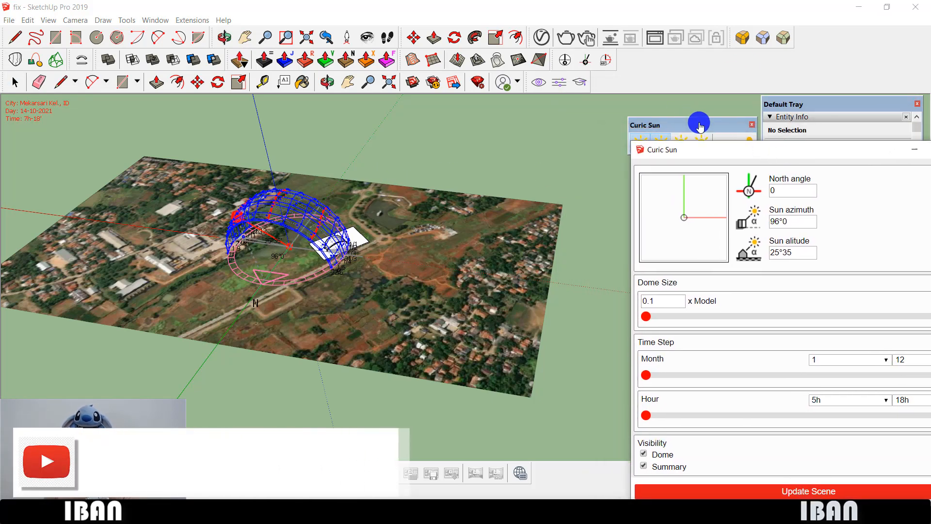
pyautogui.moveTo(699, 125); pyautogui.dragTo(521, 102)
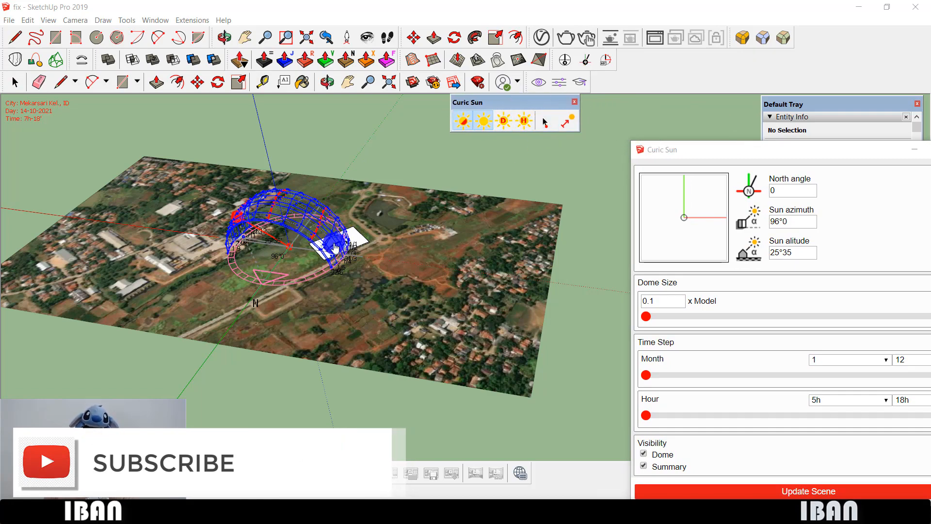
pyautogui.scroll(10, 335, 248)
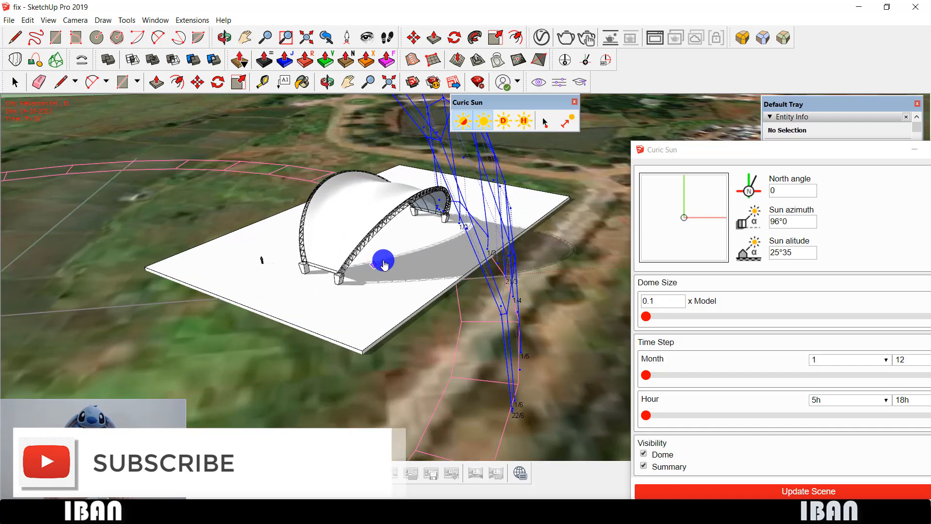
pyautogui.scroll(2, 388, 252)
pyautogui.click(388, 251)
pyautogui.scroll(-5, 366, 249)
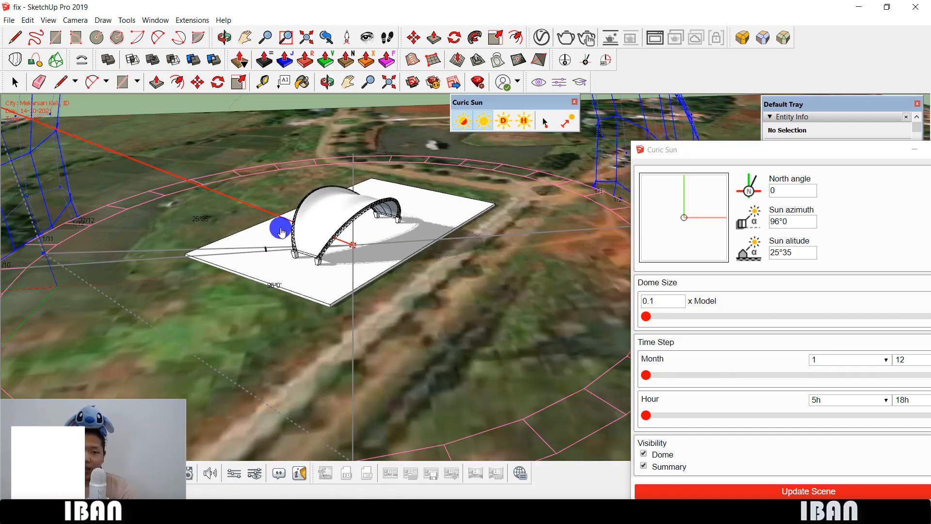
pyautogui.moveTo(282, 230); pyautogui.dragTo(320, 284, button='middle')
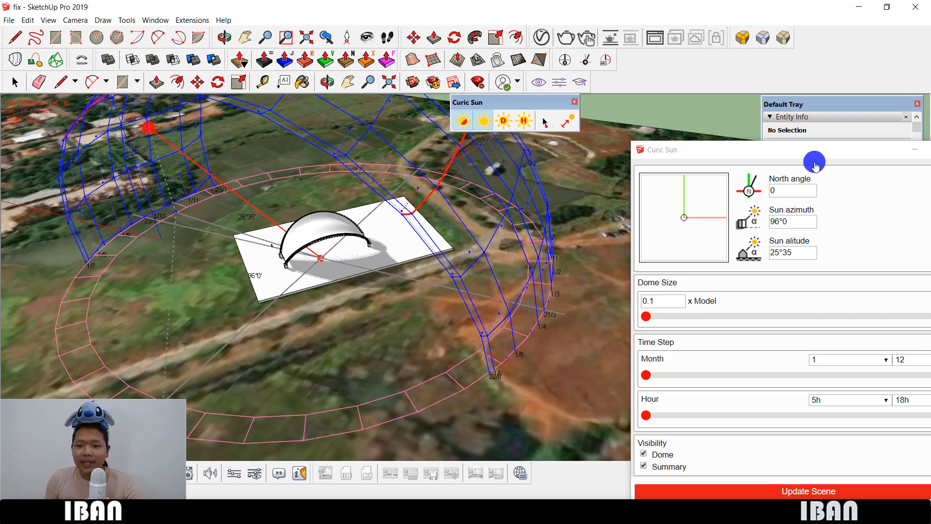
pyautogui.moveTo(808, 152); pyautogui.dragTo(711, 102)
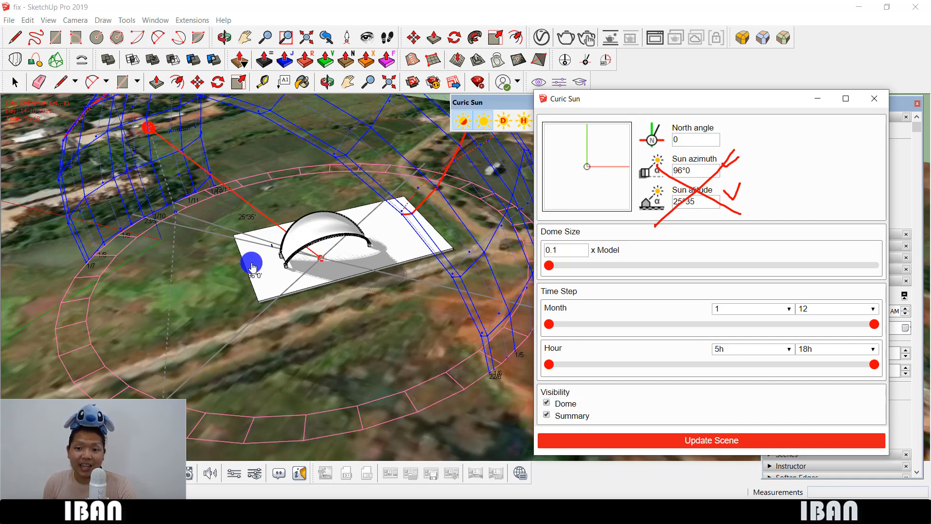
# Limit the sun path's time step to month 6 and hour 13h
pyautogui.press('Escape')
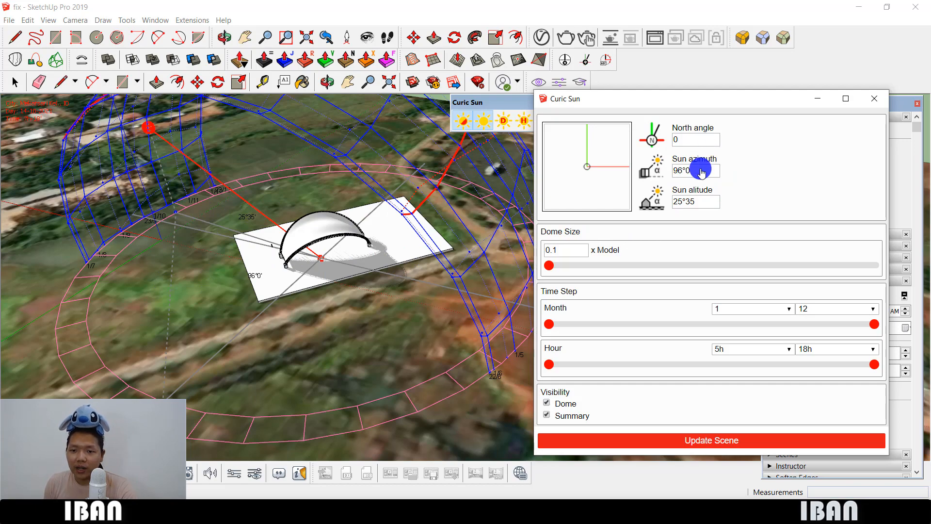
pyautogui.scroll(-3, 292, 286)
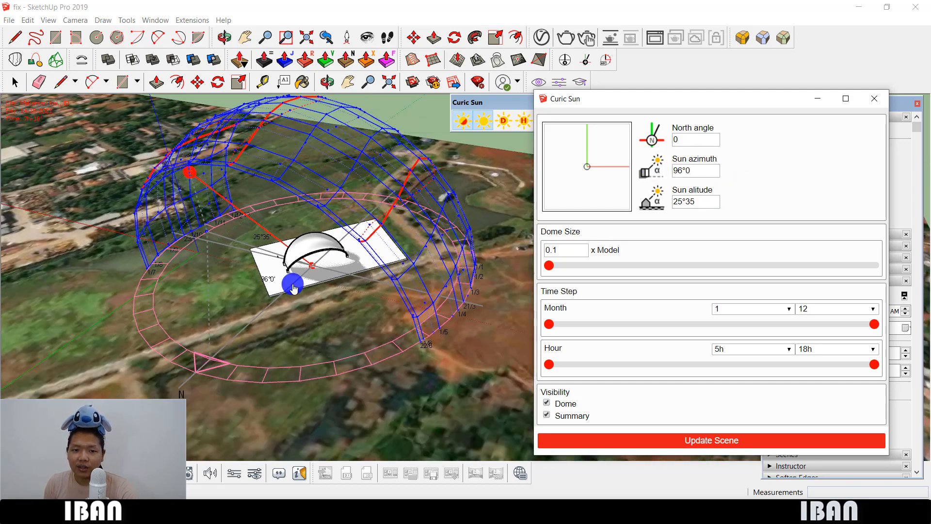
pyautogui.moveTo(293, 286); pyautogui.dragTo(262, 287, button='middle')
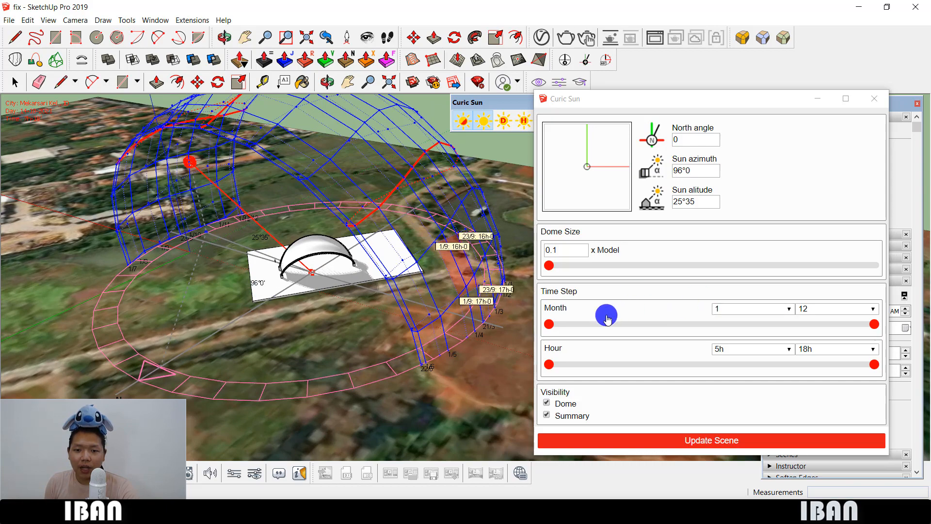
pyautogui.scroll(-2, 321, 392)
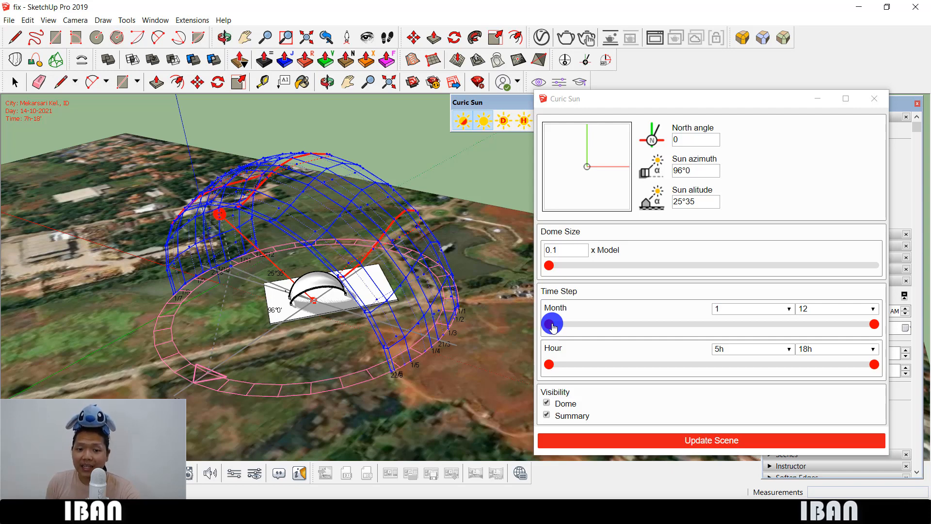
pyautogui.moveTo(552, 324); pyautogui.dragTo(697, 324)
pyautogui.moveTo(878, 327); pyautogui.dragTo(696, 339)
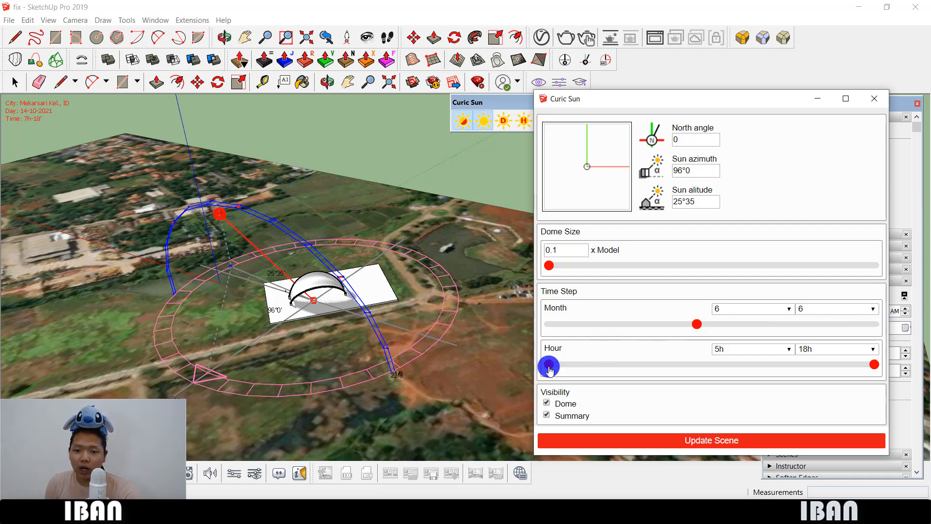
pyautogui.moveTo(549, 364); pyautogui.dragTo(749, 364)
pyautogui.moveTo(874, 368); pyautogui.dragTo(757, 371)
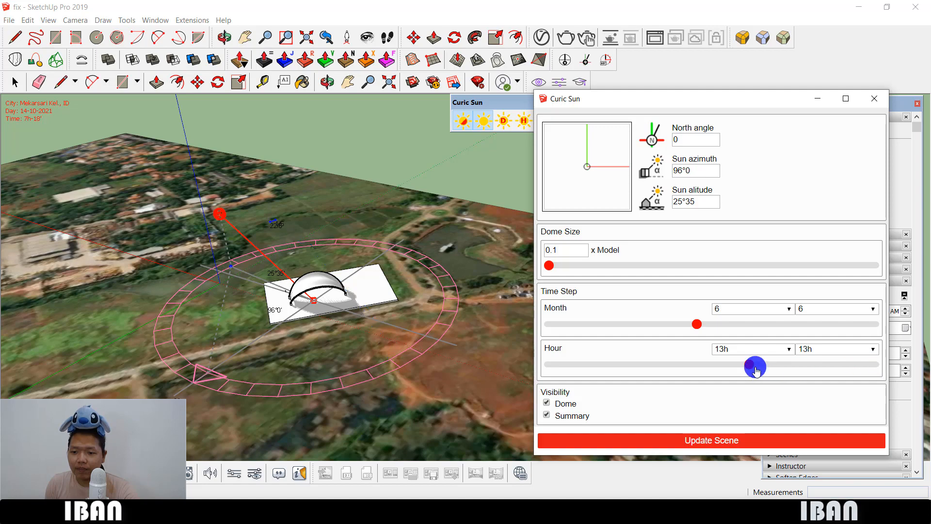
# Set the sun path's month range to 2–10 and its hour range to 8h–15h
pyautogui.moveTo(247, 241); pyautogui.dragTo(269, 206, button='middle')
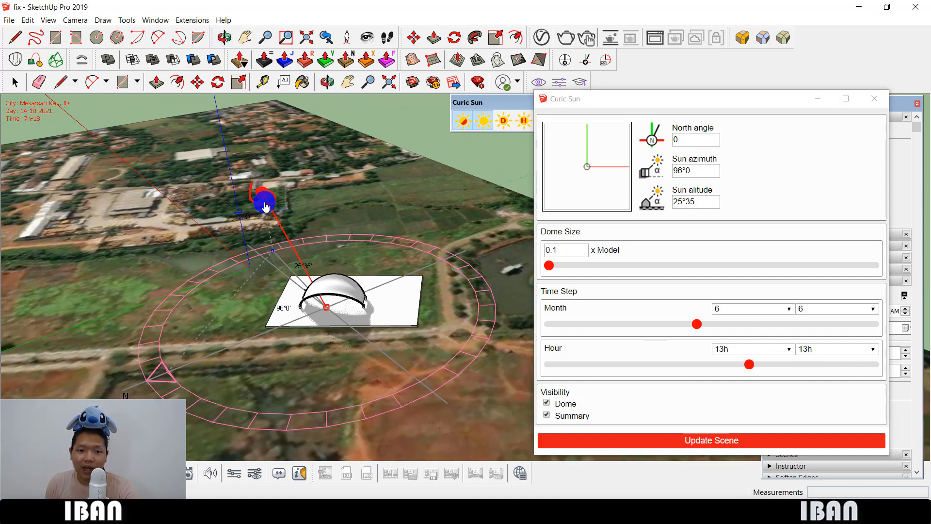
pyautogui.moveTo(265, 203); pyautogui.dragTo(327, 308)
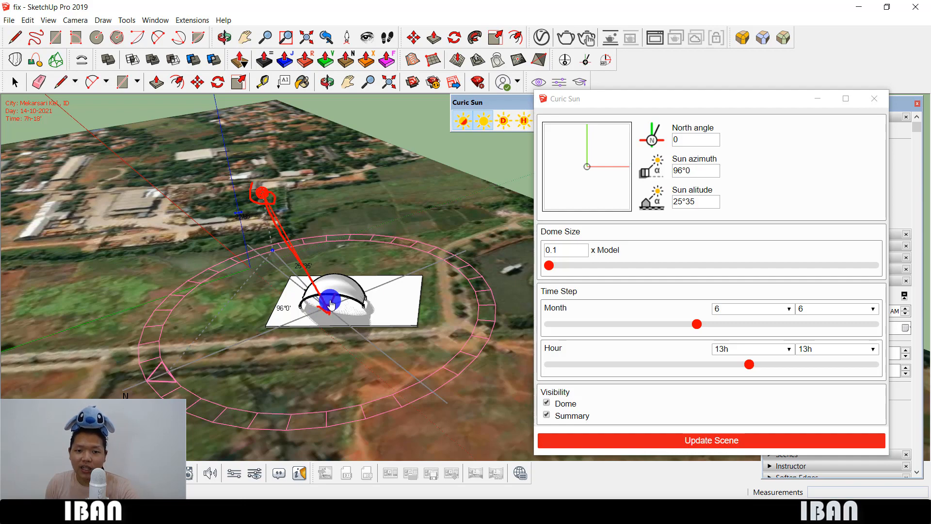
pyautogui.scroll(4, 331, 305)
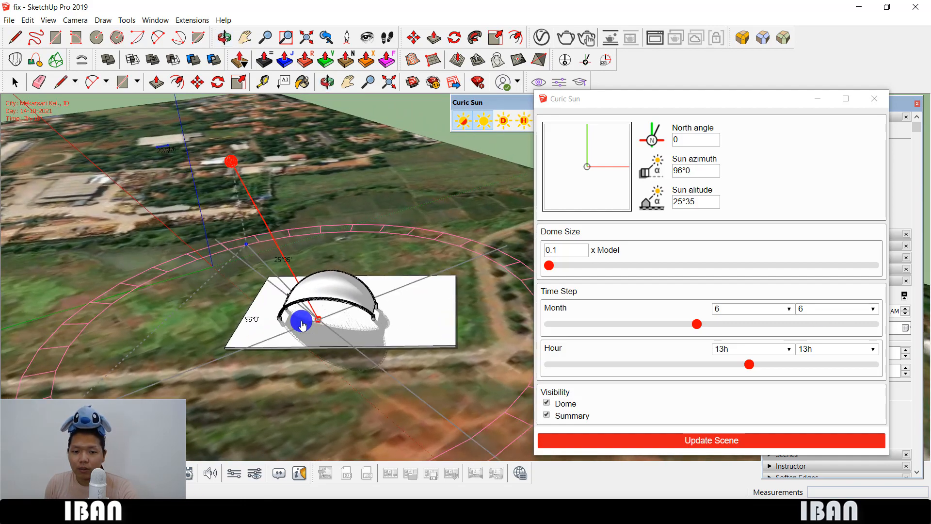
pyautogui.moveTo(391, 286); pyautogui.dragTo(411, 300, button='middle')
pyautogui.keyDown('shift'); pyautogui.moveTo(219, 258); pyautogui.dragTo(262, 251, button='middle'); pyautogui.keyUp('shift')
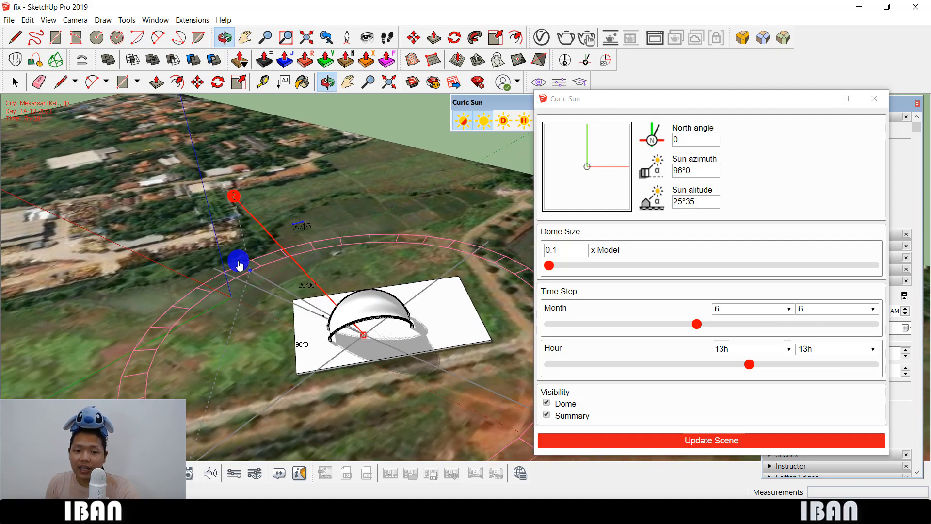
pyautogui.moveTo(697, 324); pyautogui.dragTo(583, 320)
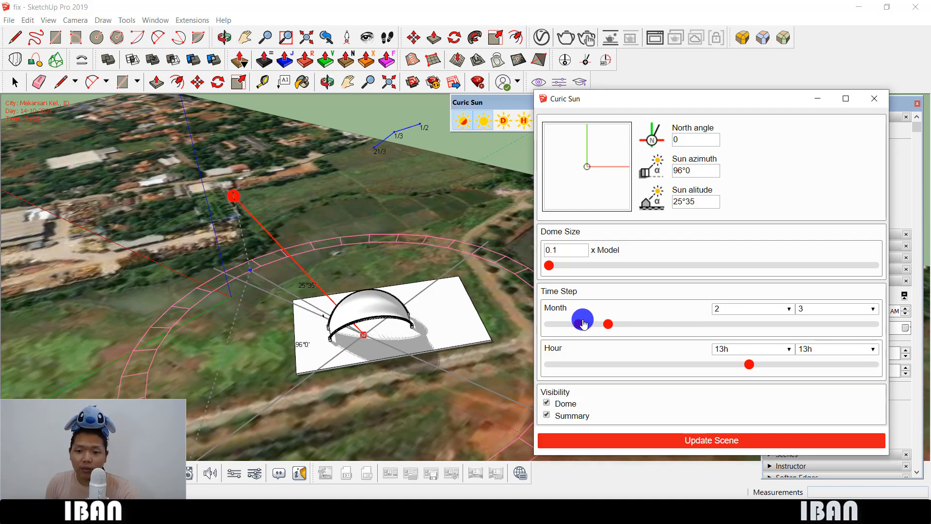
pyautogui.moveTo(619, 362); pyautogui.dragTo(801, 365)
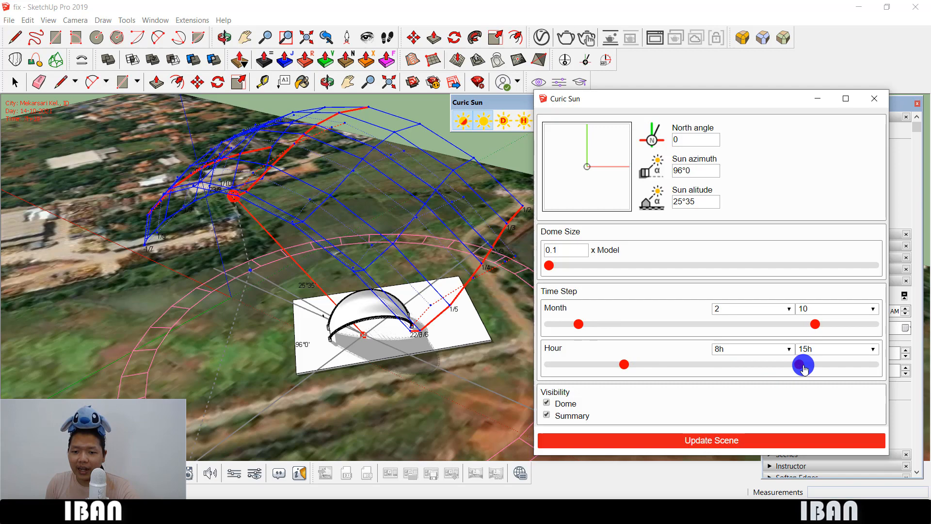
# Widen the sun path to months 1–12 and hours 7h–18h, and view the dome around the canopy
pyautogui.scroll(-5, 348, 284)
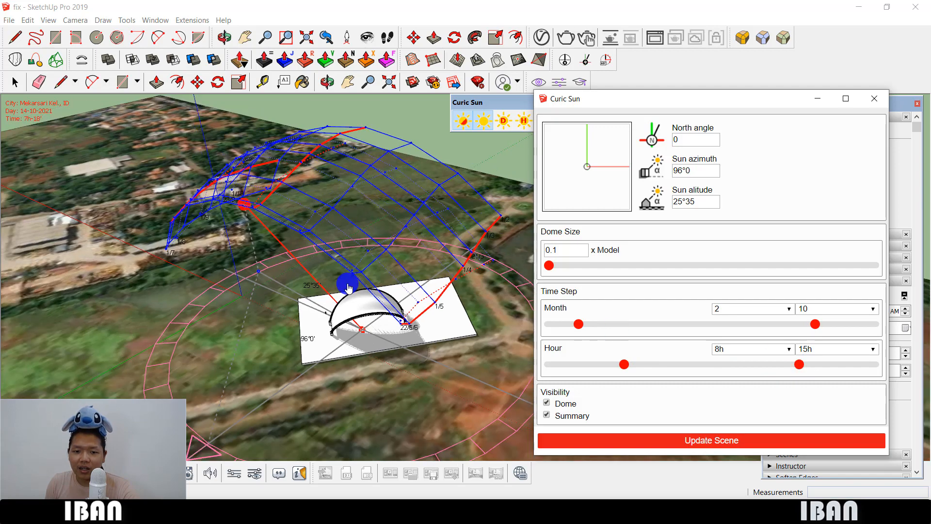
pyautogui.scroll(3, 341, 263)
pyautogui.moveTo(431, 272); pyautogui.dragTo(336, 276, button='middle')
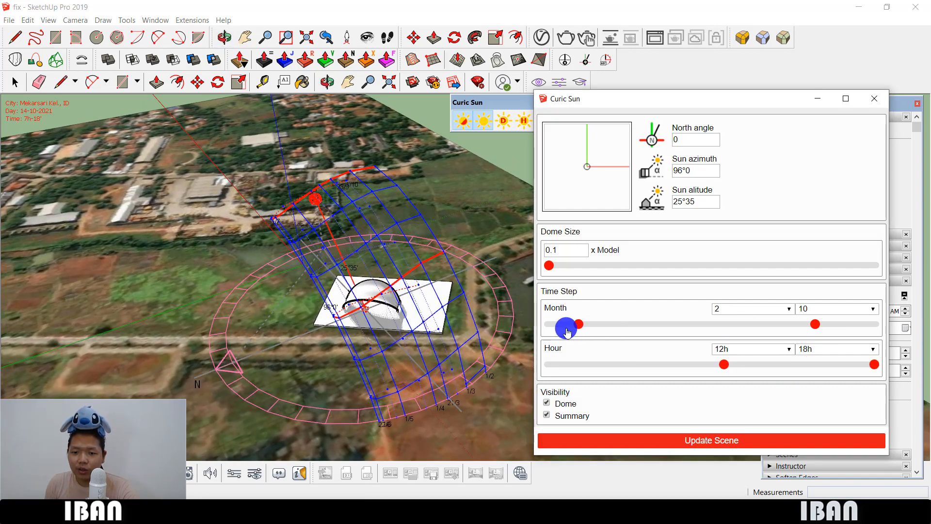
pyautogui.moveTo(593, 327); pyautogui.dragTo(561, 326)
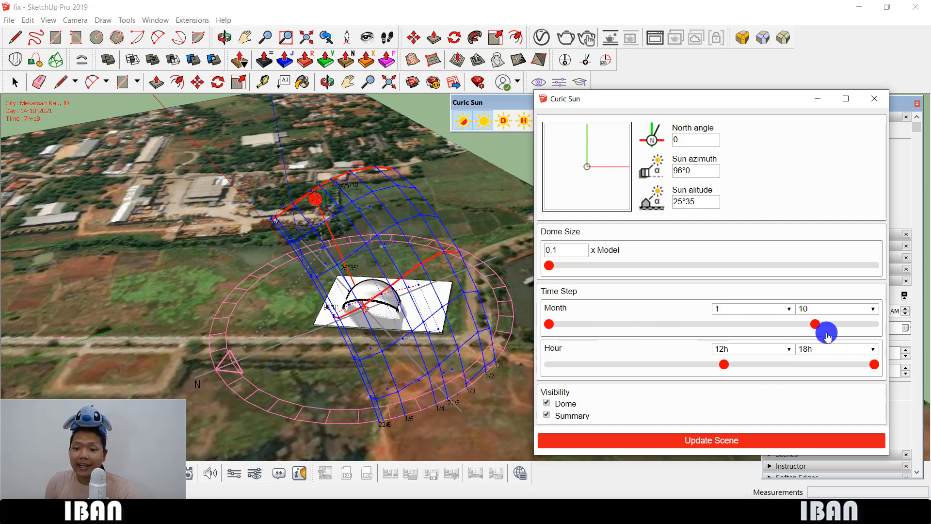
pyautogui.moveTo(816, 326); pyautogui.dragTo(879, 324)
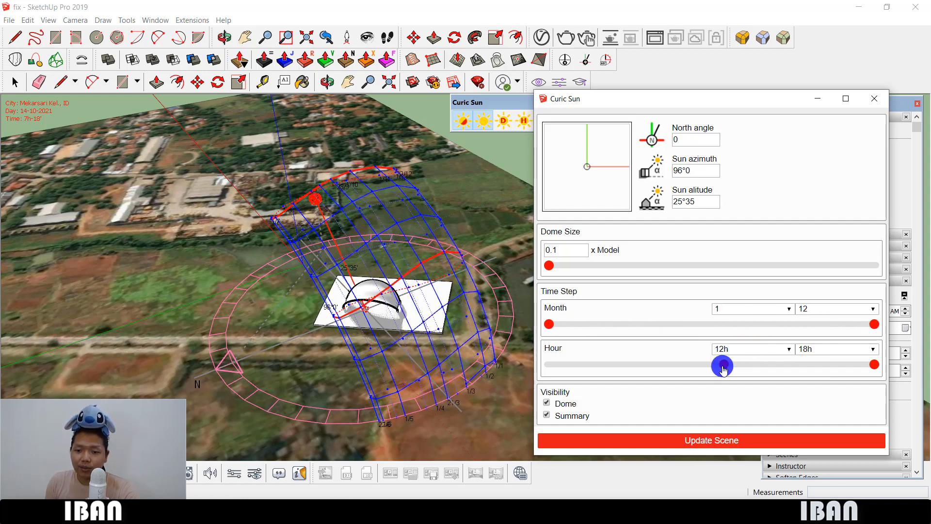
pyautogui.moveTo(723, 367); pyautogui.dragTo(599, 374)
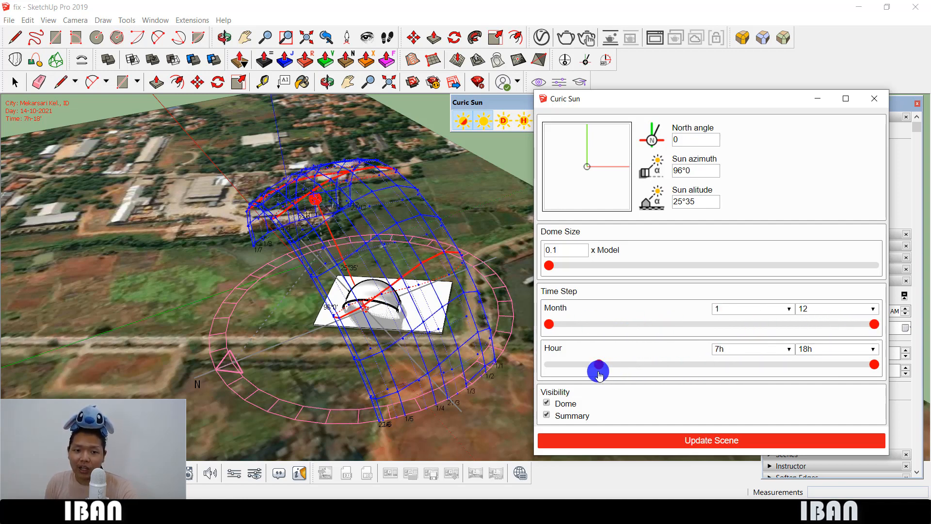
pyautogui.scroll(-2, 98, 300)
pyautogui.moveTo(167, 281); pyautogui.dragTo(289, 279, button='middle')
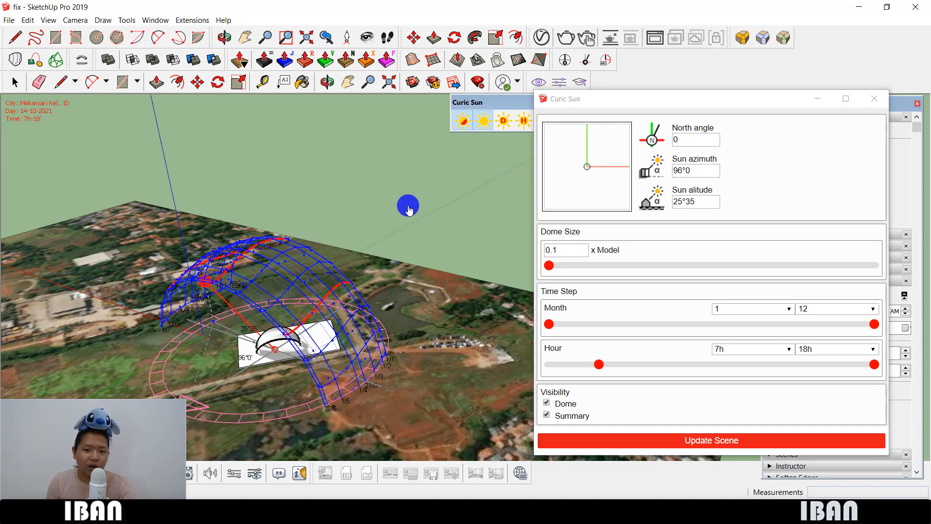
pyautogui.moveTo(404, 227); pyautogui.dragTo(441, 234, button='middle')
pyautogui.scroll(-3, 387, 221)
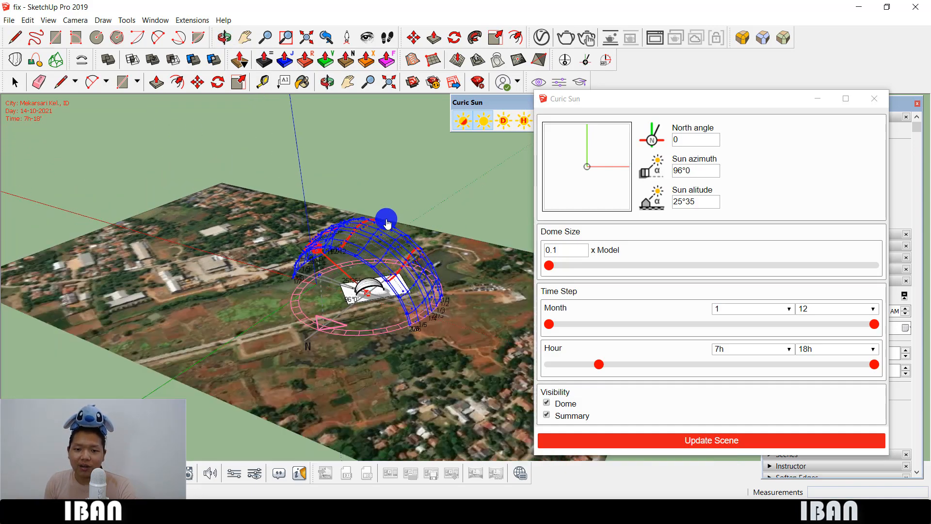
# Move the Curic Sun settings clear of the model, then toggle the dome's visibility off and back on
pyautogui.scroll(1, 444, 213)
pyautogui.moveTo(458, 203); pyautogui.dragTo(441, 215, button='middle')
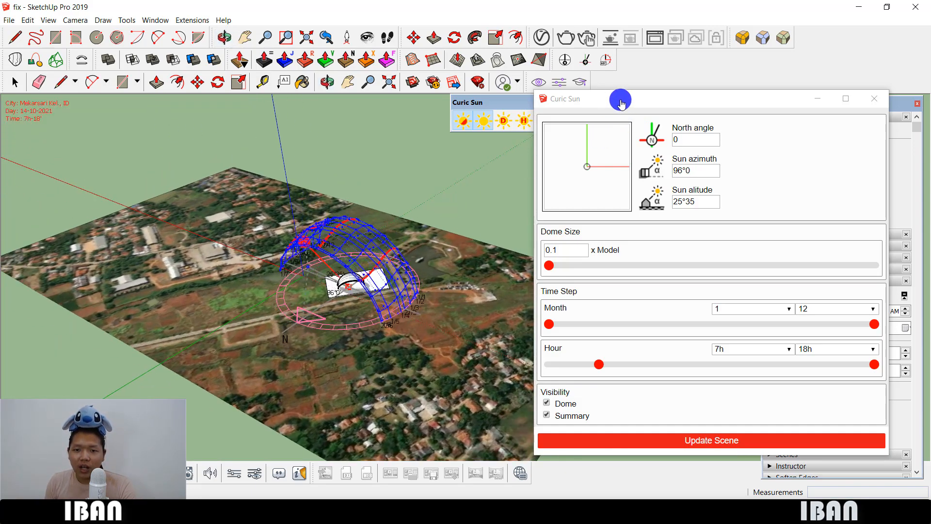
pyautogui.moveTo(620, 98); pyautogui.dragTo(669, 94)
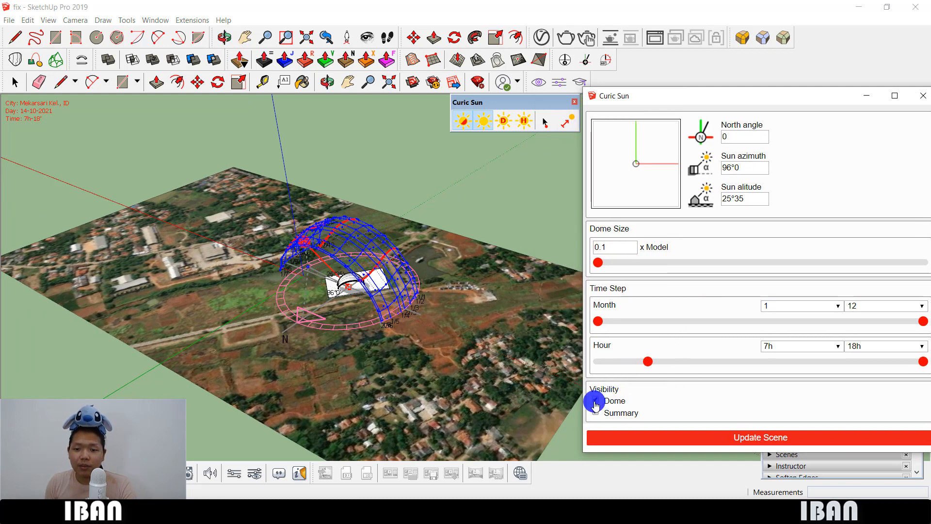
pyautogui.click(596, 400)
pyautogui.click(596, 401)
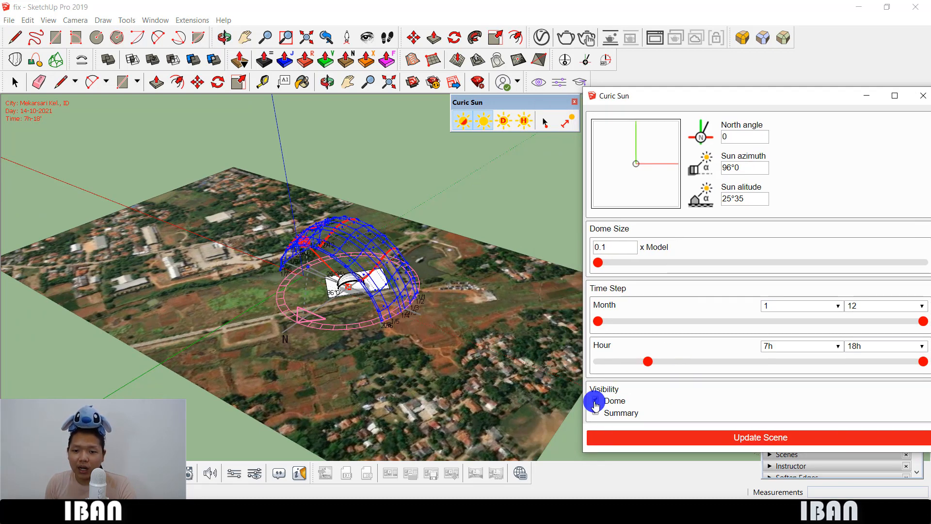
pyautogui.click(596, 400)
pyautogui.click(595, 400)
pyautogui.click(596, 400)
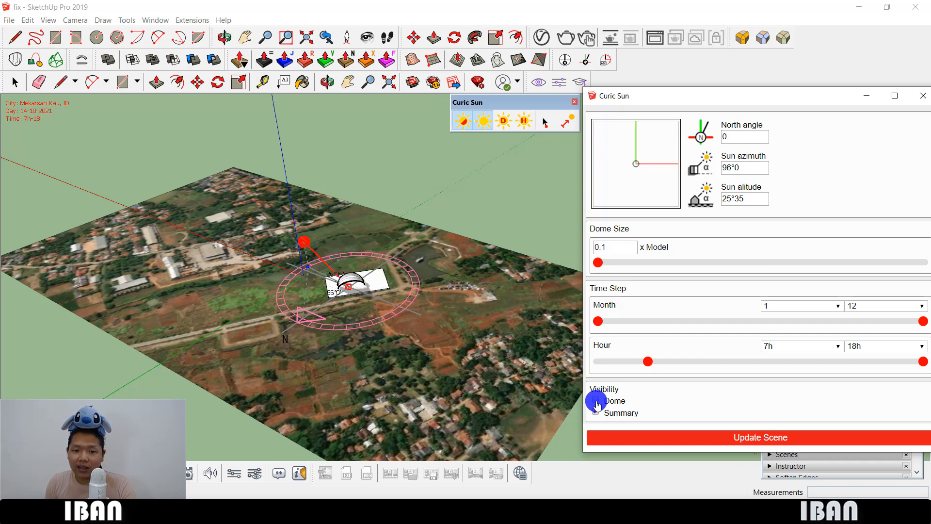
pyautogui.click(596, 400)
# Toggle the sun path's Summary labels off and on again to compare the dome with and without them
pyautogui.scroll(4, 296, 242)
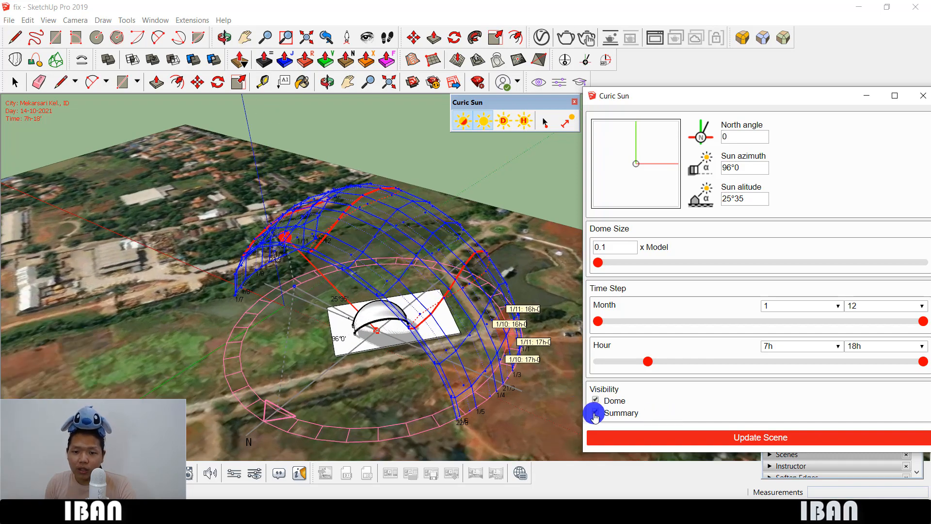
pyautogui.click(594, 413)
pyautogui.click(594, 413)
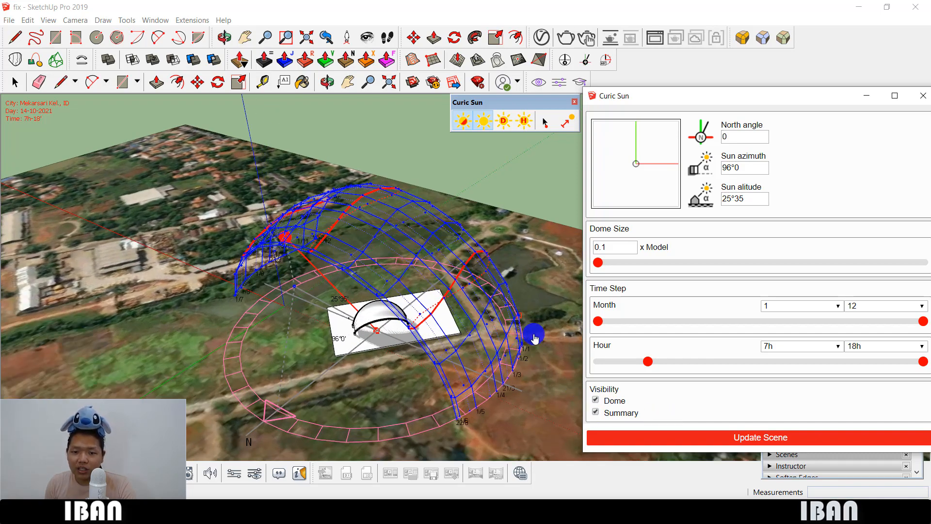
pyautogui.click(595, 412)
pyautogui.click(595, 413)
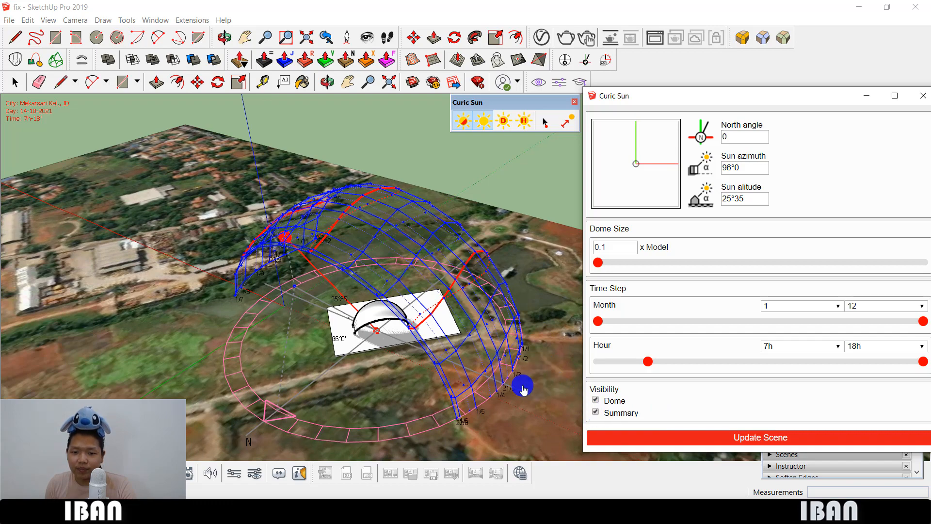
# Set the sun on the dome to 1-4-2021 at 13h and examine the canopy's shadow on the slab
pyautogui.click(419, 268)
pyautogui.scroll(3, 410, 265)
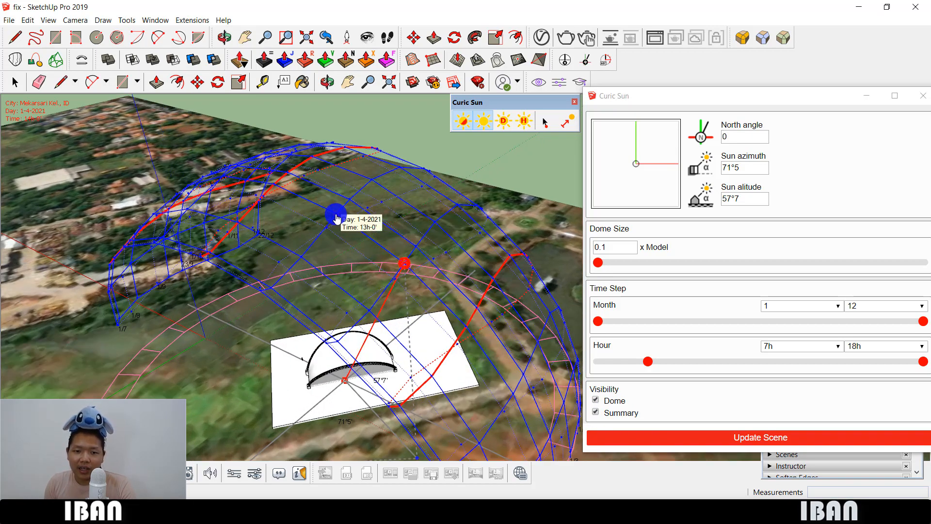
pyautogui.click(337, 218)
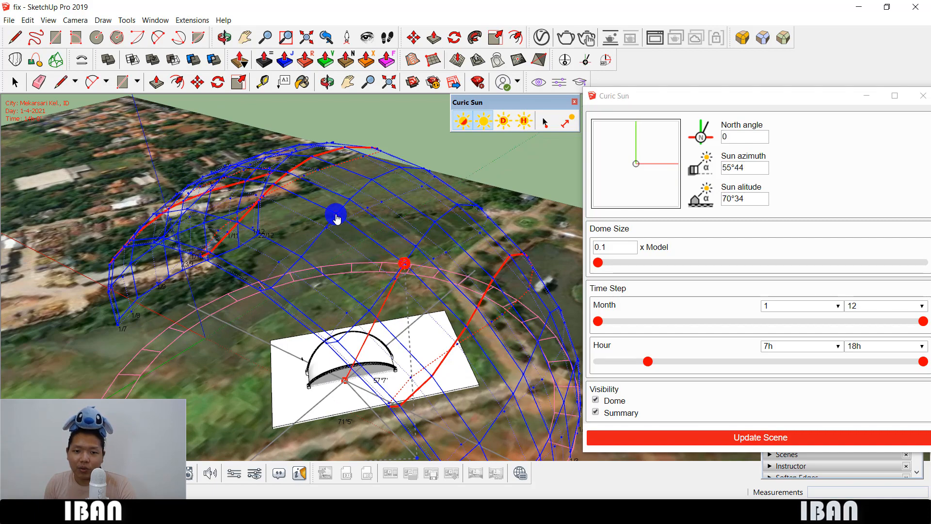
pyautogui.moveTo(340, 334); pyautogui.dragTo(370, 292, button='middle')
pyautogui.scroll(3, 328, 392)
pyautogui.moveTo(351, 381); pyautogui.dragTo(315, 359, button='middle')
pyautogui.scroll(-6, 317, 359)
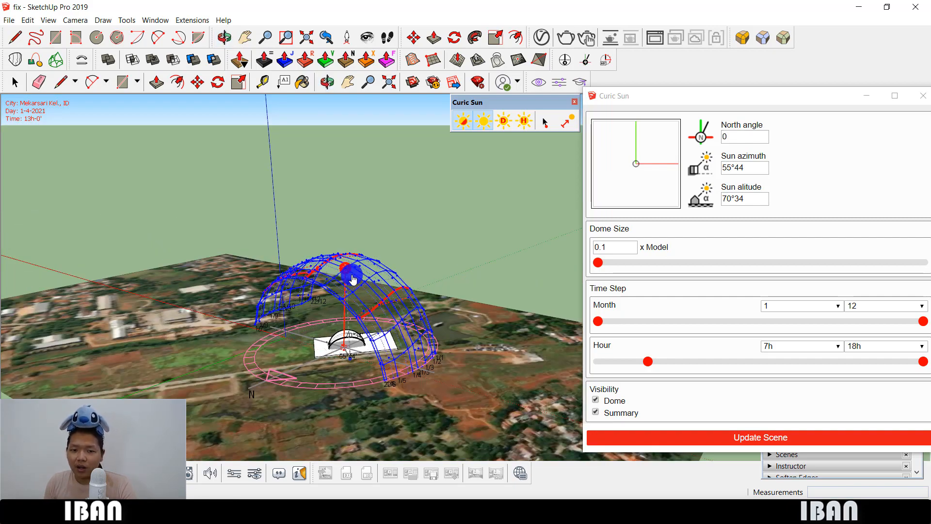
pyautogui.moveTo(353, 280); pyautogui.dragTo(385, 301, button='middle')
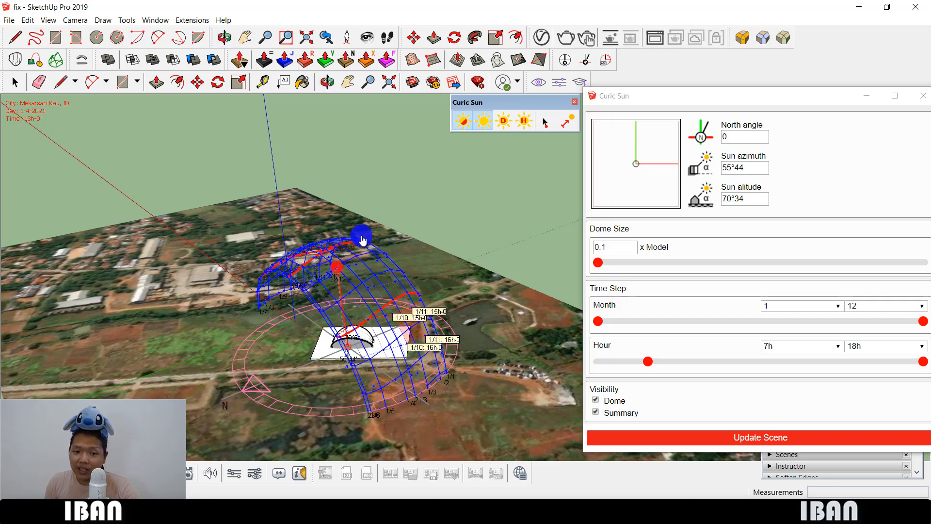
# Reposition the Curic Sun settings beside the dome and save the current sun position as a scene
pyautogui.moveTo(781, 96); pyautogui.dragTo(691, 48)
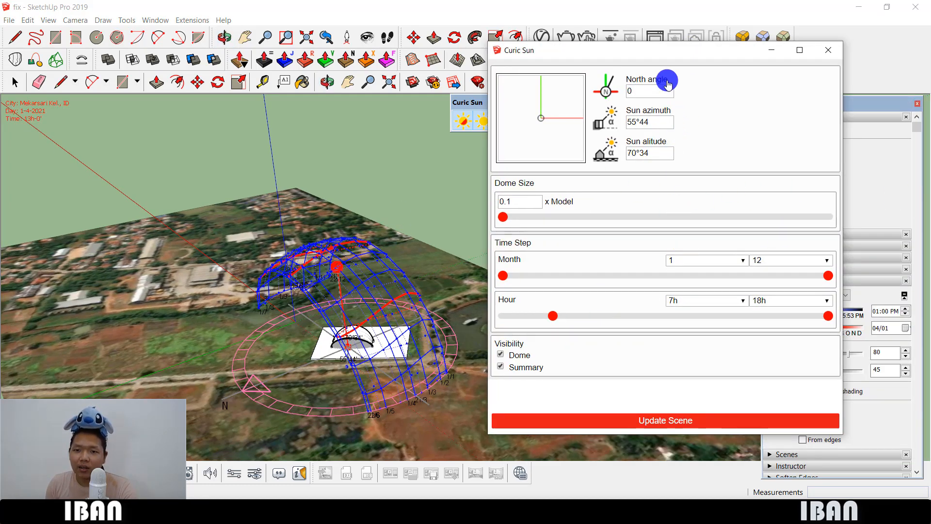
pyautogui.moveTo(603, 50); pyautogui.dragTo(723, 71)
pyautogui.moveTo(380, 241); pyautogui.dragTo(338, 282, button='middle')
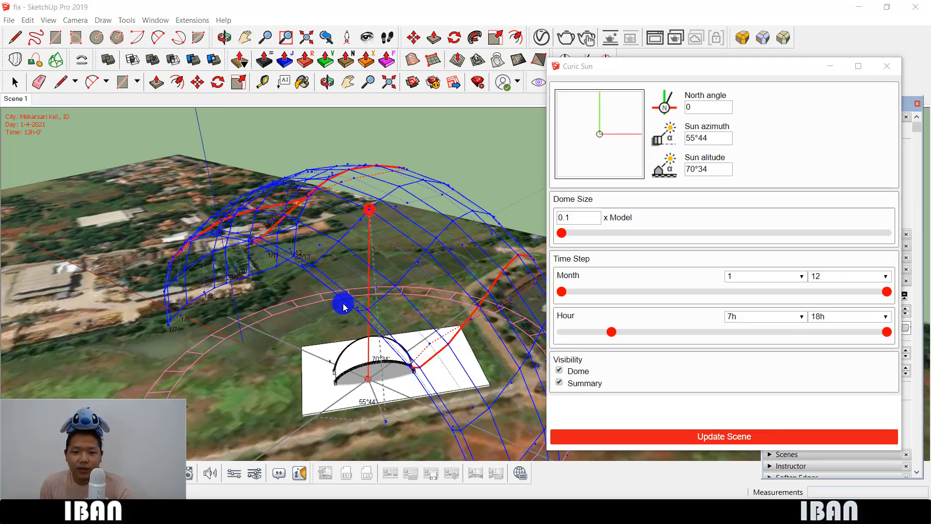
# Set the sun on the dome to 1-6-2021 at 17h and inspect the shadow cast by the canopy
pyautogui.moveTo(343, 301); pyautogui.dragTo(416, 325, button='middle')
pyautogui.click(414, 351)
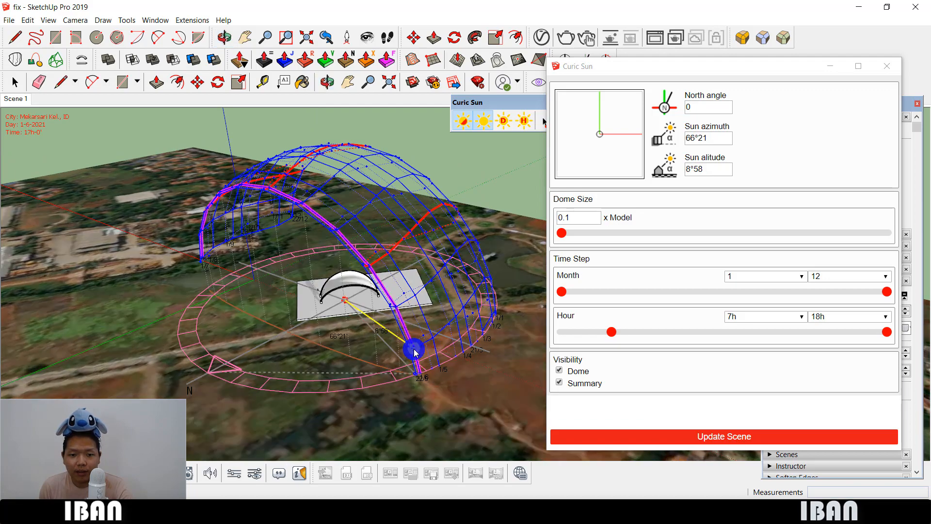
pyautogui.scroll(5, 339, 320)
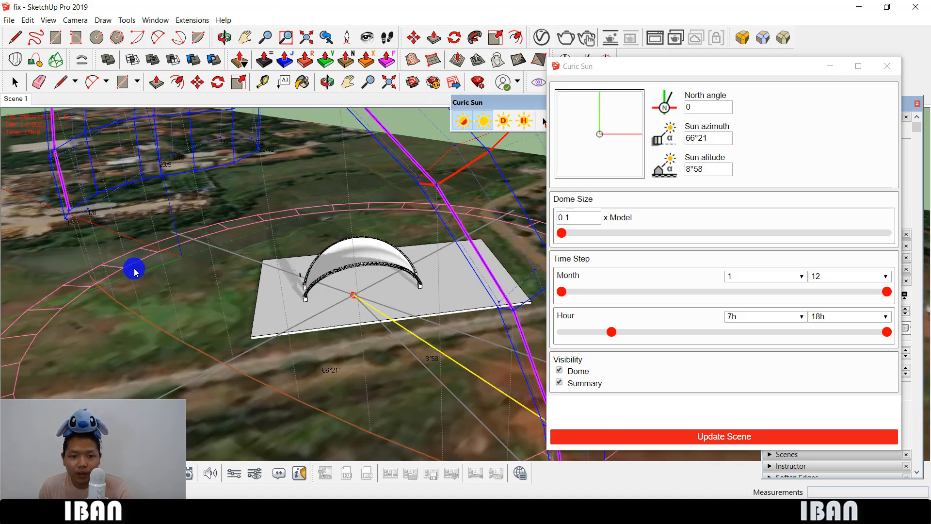
pyautogui.scroll(-2, 135, 272)
pyautogui.moveTo(423, 286); pyautogui.dragTo(425, 297, button='middle')
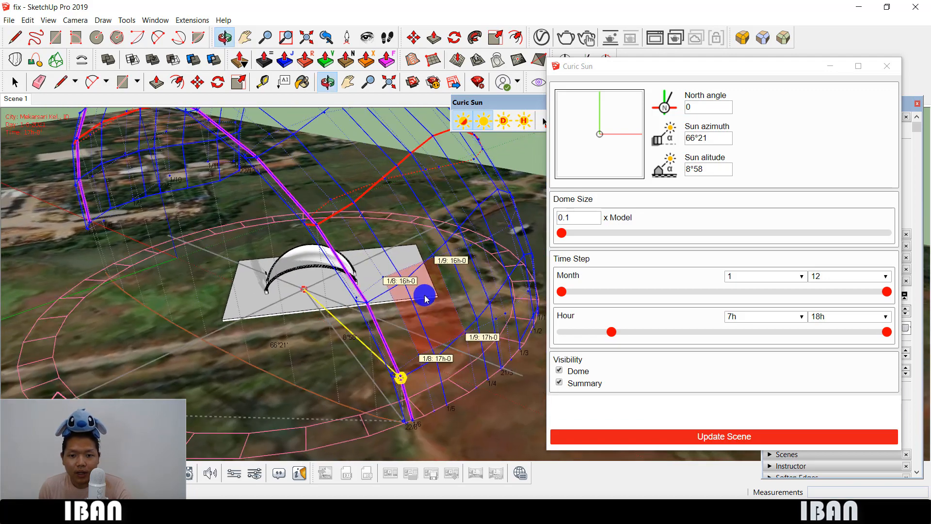
# Set the sun to 1-4-2021 at 17h and update Scene 1 with a close view of the canopy
pyautogui.click(477, 320)
pyautogui.moveTo(247, 253); pyautogui.dragTo(311, 255, button='middle')
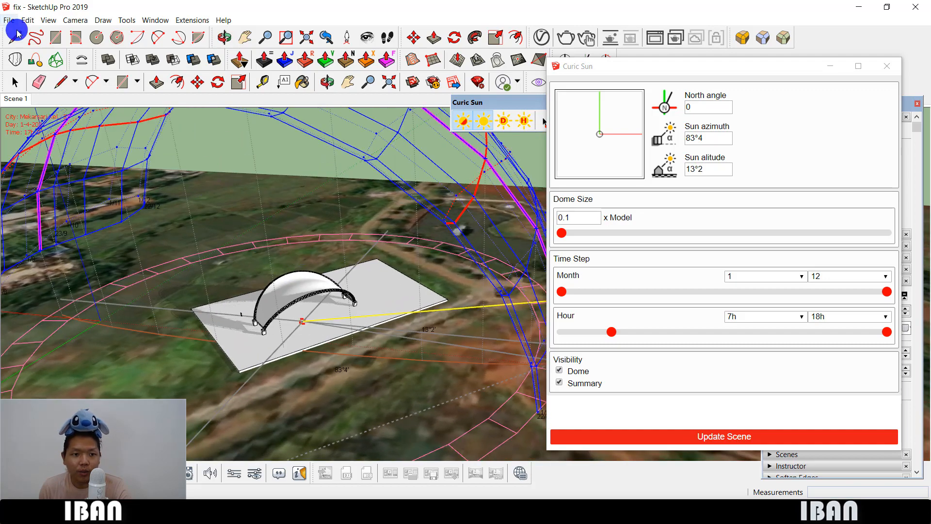
pyautogui.rightClick(16, 97)
pyautogui.click(44, 142)
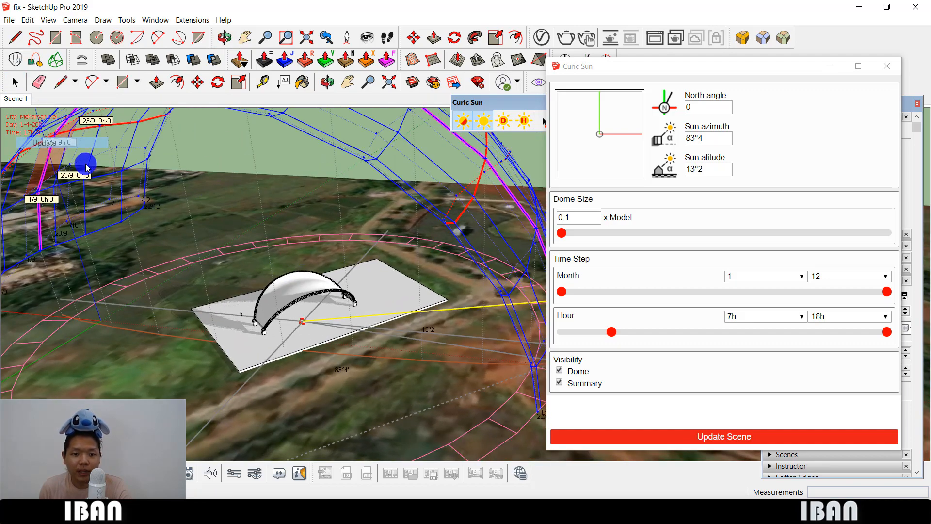
# Set the sun to 1 May at 8h and add a second scene showing the dome around the canopy
pyautogui.scroll(-4, 278, 294)
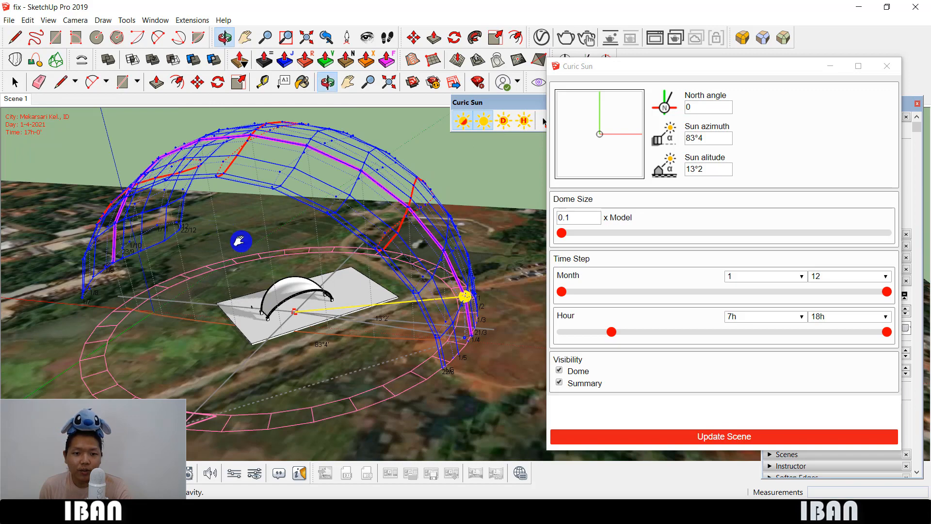
pyautogui.moveTo(245, 241)
pyautogui.mouseDown(button='middle')
pyautogui.moveTo(281, 279)
pyautogui.moveTo(197, 259)
pyautogui.moveTo(203, 312)
pyautogui.moveTo(218, 333)
pyautogui.moveTo(296, 258)
pyautogui.moveTo(343, 297)
pyautogui.mouseUp(button='middle')
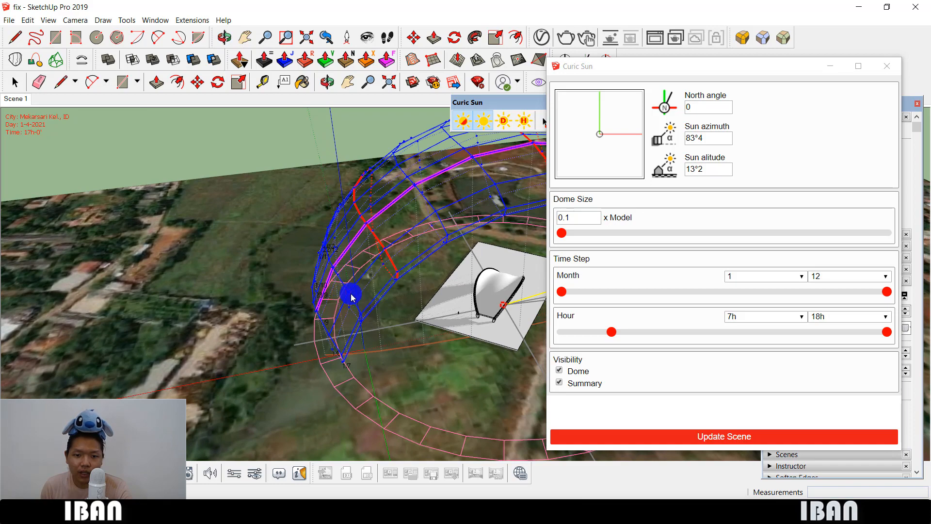
pyautogui.click(348, 294)
pyautogui.moveTo(349, 294)
pyautogui.mouseDown(button='middle')
pyautogui.moveTo(410, 301)
pyautogui.moveTo(197, 297)
pyautogui.moveTo(187, 115)
pyautogui.mouseUp(button='middle')
pyautogui.rightClick(23, 104)
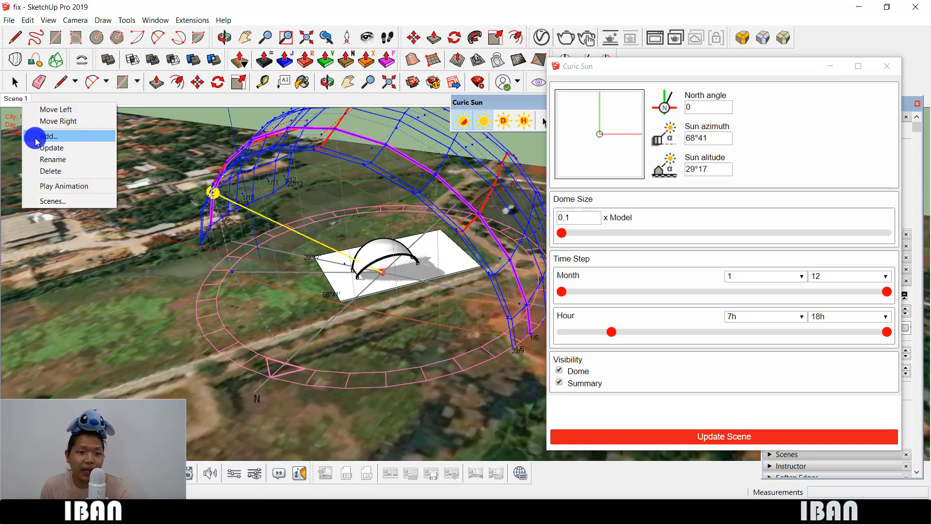
pyautogui.click(38, 132)
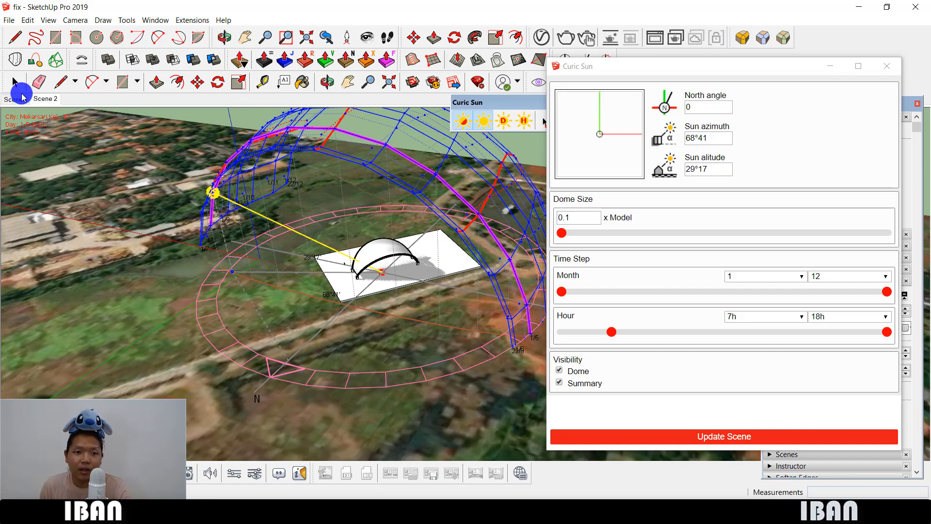
# Minimize the Curic Sun settings and switch between Scene 1 and Scene 2 to compare the canopy's shadows
pyautogui.moveTo(812, 67); pyautogui.dragTo(930, 140)
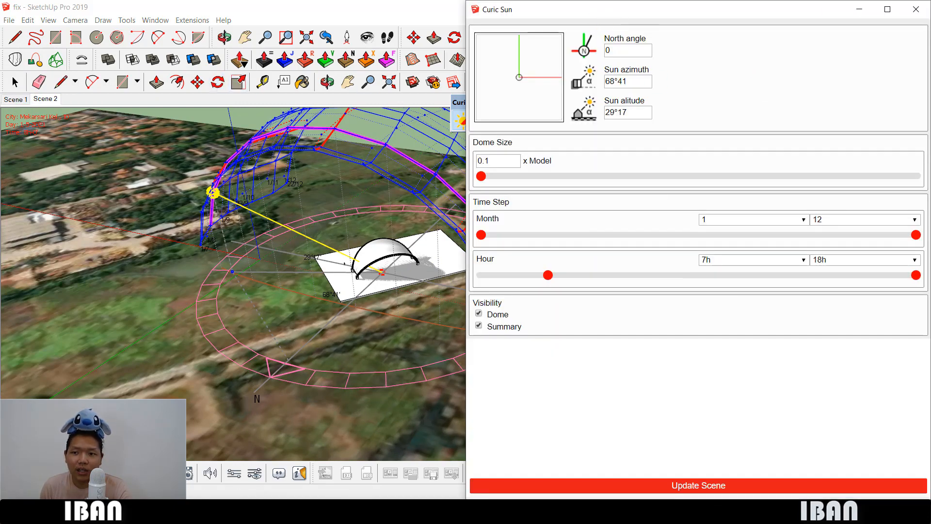
pyautogui.click(859, 9)
pyautogui.click(18, 102)
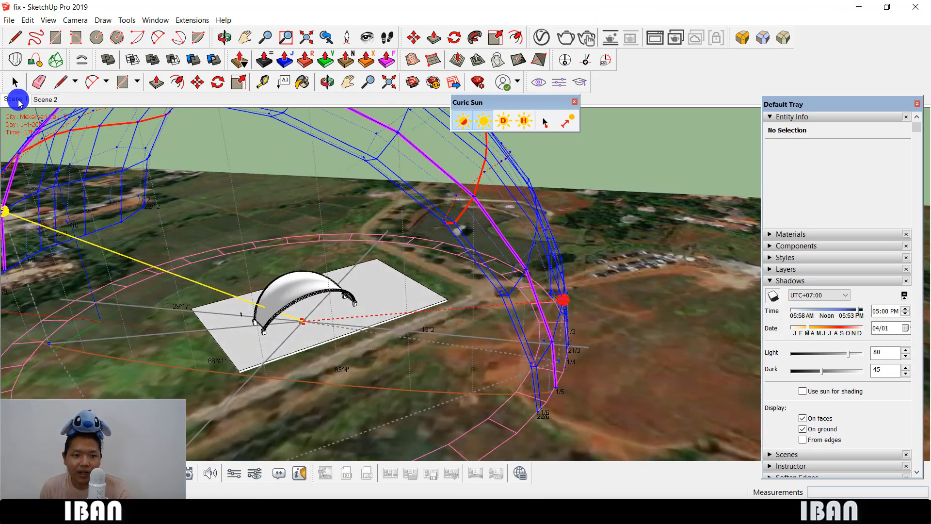
pyautogui.click(52, 100)
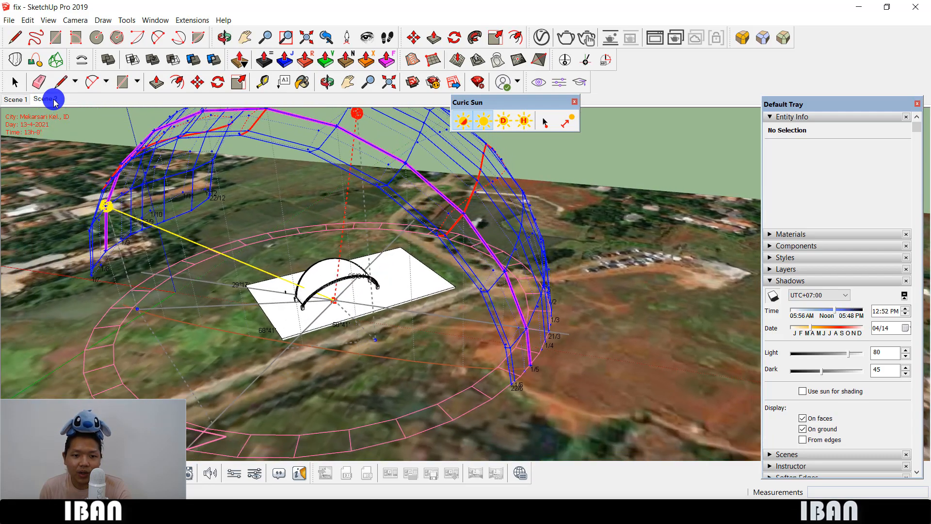
pyautogui.click(20, 100)
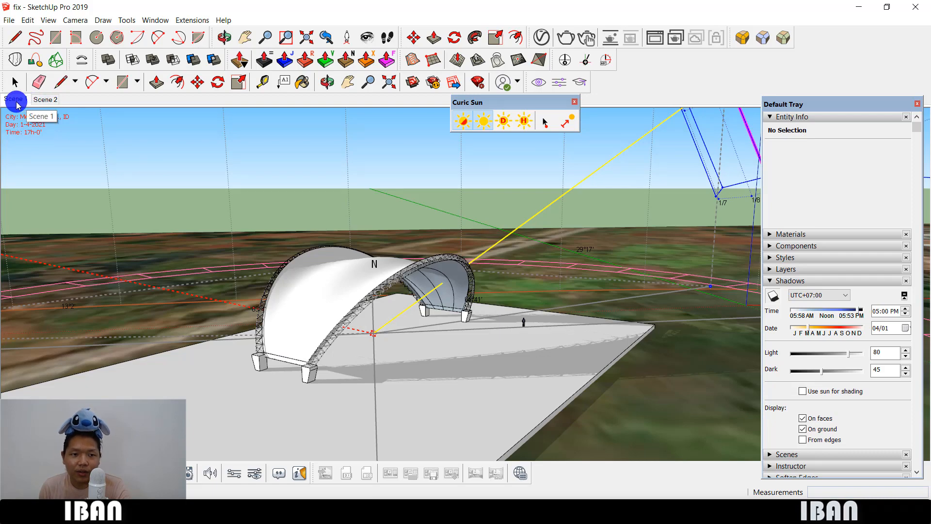
pyautogui.click(17, 102)
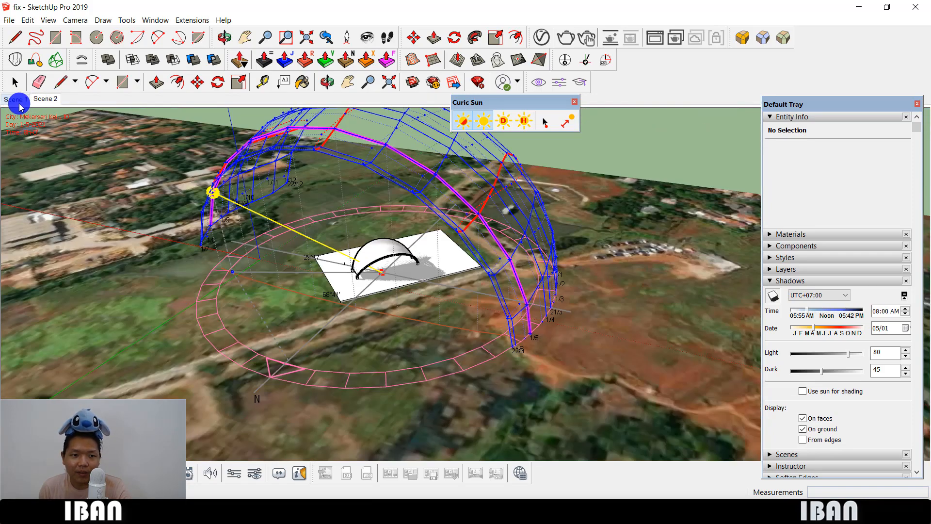
pyautogui.click(15, 101)
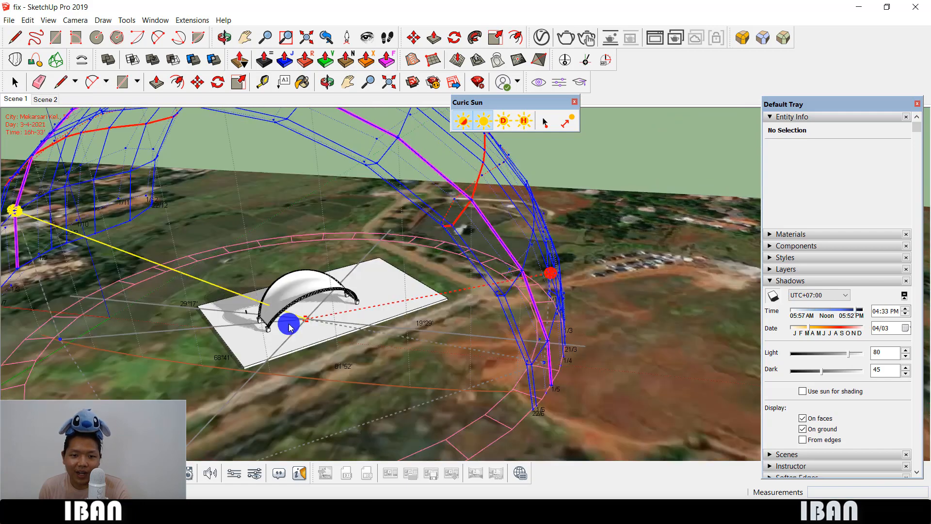
# Delete Scene 2 from the model
pyautogui.rightClick(57, 101)
pyautogui.click(77, 164)
pyautogui.click(462, 286)
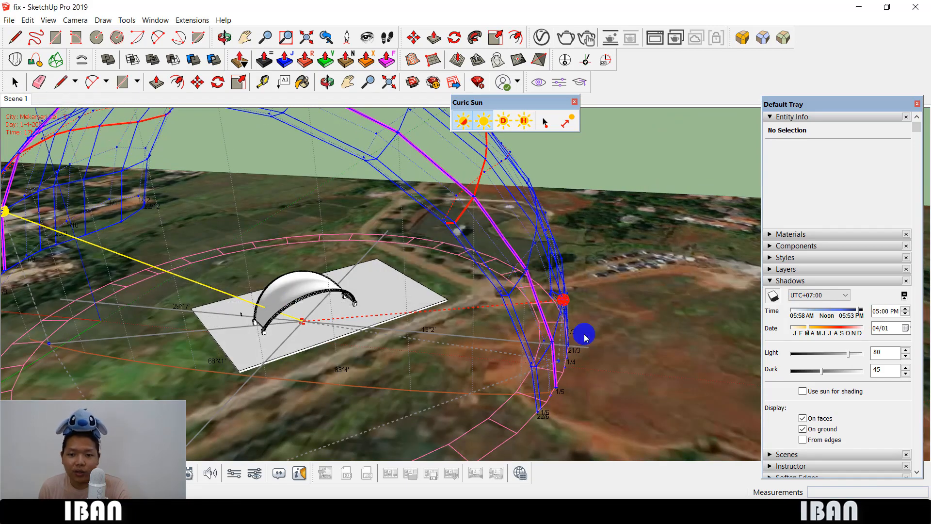
# Set the sun to 1-4-2021 at 17h, add a second scene from the same view, and return to Scene 1
pyautogui.click(564, 325)
pyautogui.rightClick(15, 100)
pyautogui.click(44, 135)
pyautogui.click(22, 100)
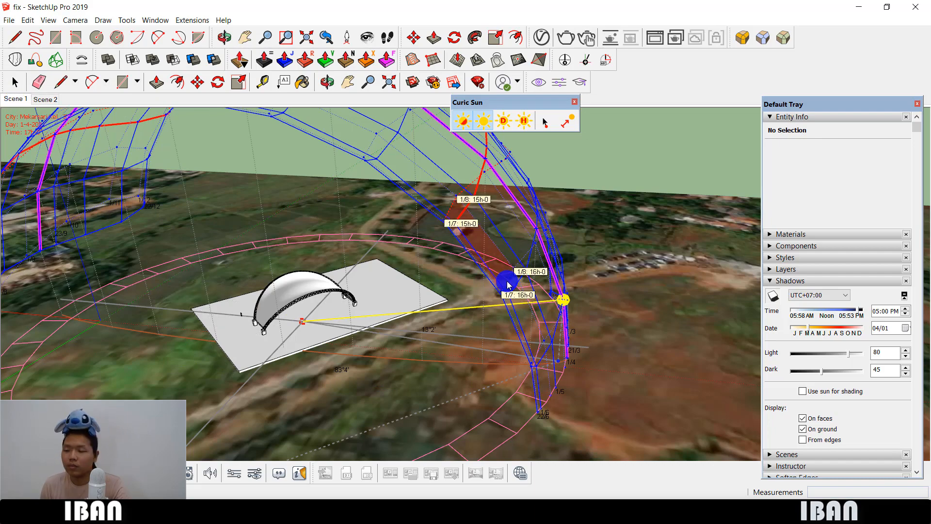
pyautogui.moveTo(508, 277); pyautogui.dragTo(388, 266, button='middle')
pyautogui.click(21, 100)
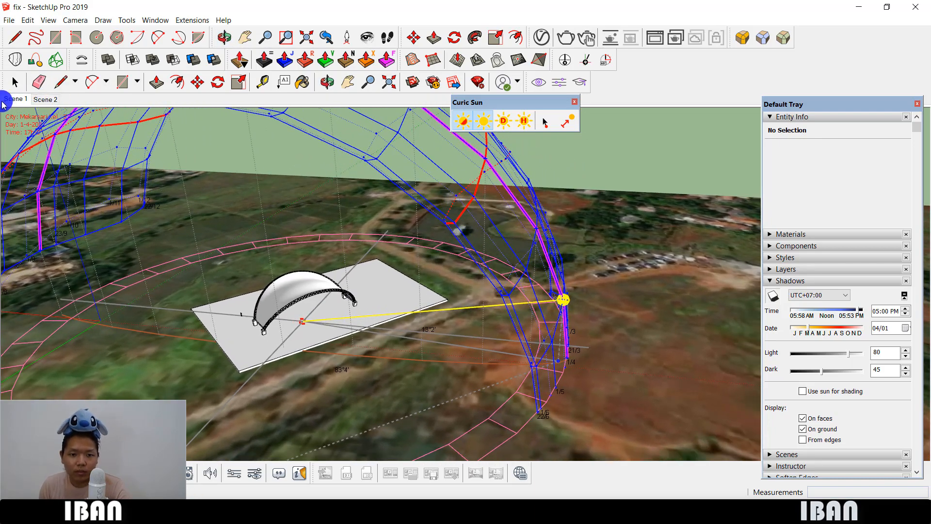
# Update Scene 2 with the sun on 1-4-2021 at 8h, keeping the same canopy view
pyautogui.click(43, 99)
pyautogui.rightClick(44, 100)
pyautogui.click(68, 142)
# Play the transitions between Scene 1 and Scene 2 to watch the canopy's shadow move across the day
pyautogui.click(18, 99)
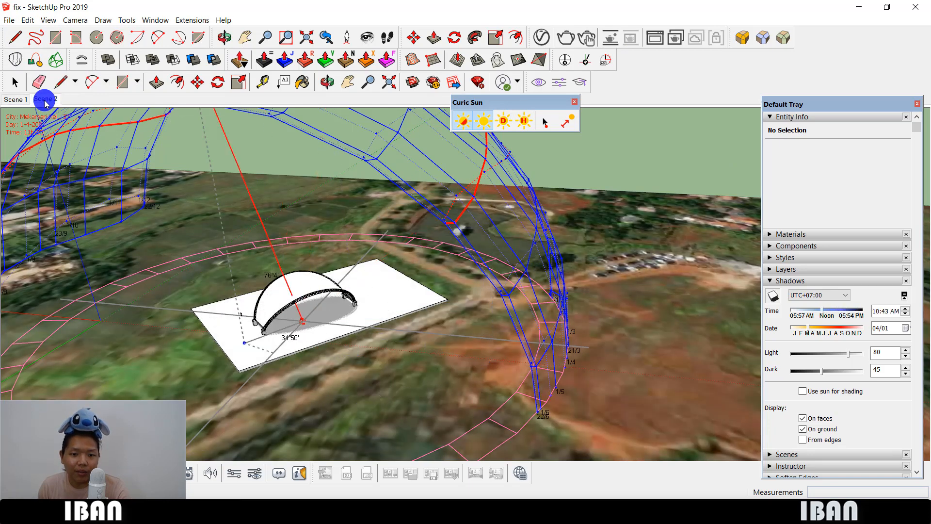
pyautogui.click(18, 99)
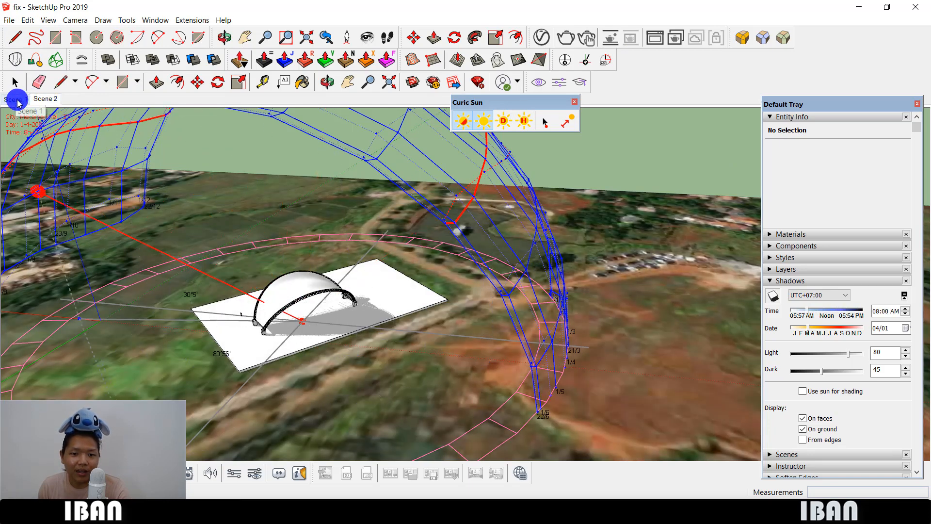
pyautogui.click(45, 100)
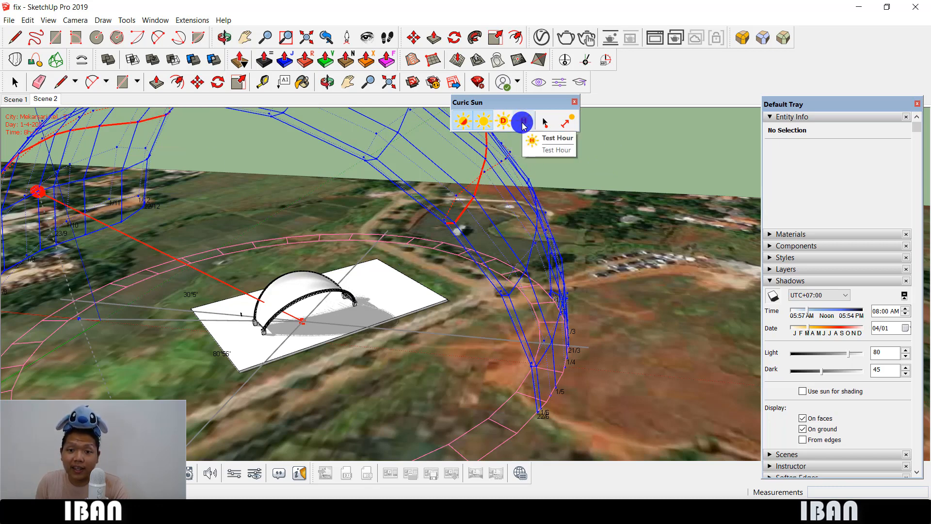
# Run the Test Hour animation from a close view of the canopy to examine how its shadow moves through the day, and end the test
pyautogui.scroll(2, 262, 308)
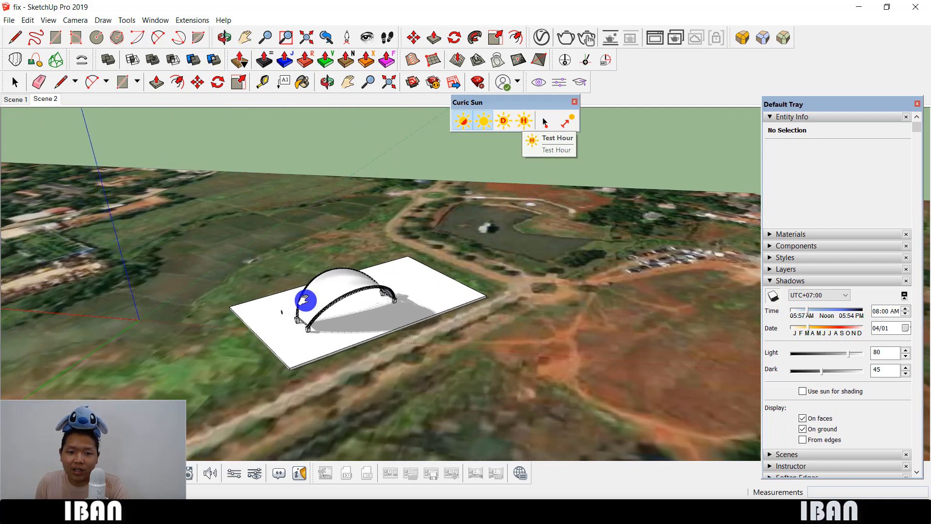
pyautogui.scroll(5, 324, 312)
pyautogui.moveTo(344, 299); pyautogui.dragTo(497, 194, button='middle')
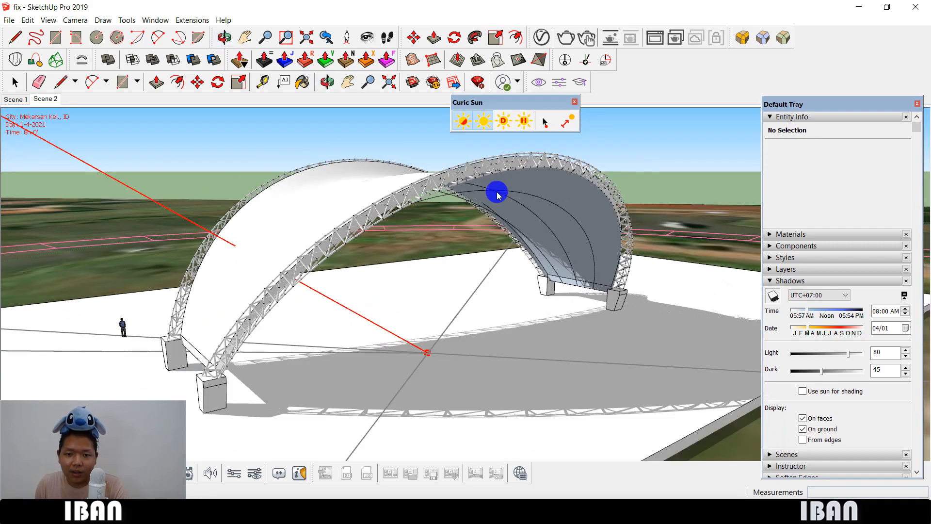
pyautogui.click(505, 124)
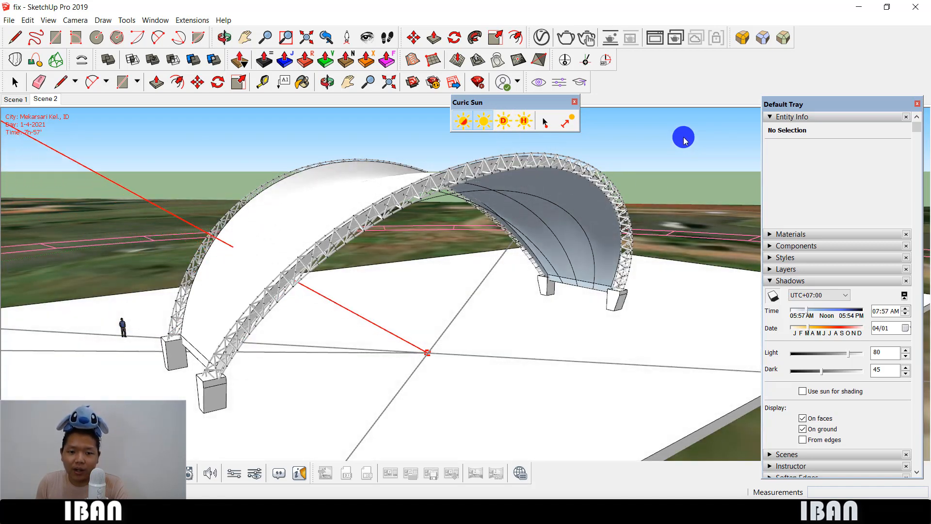
pyautogui.click(466, 121)
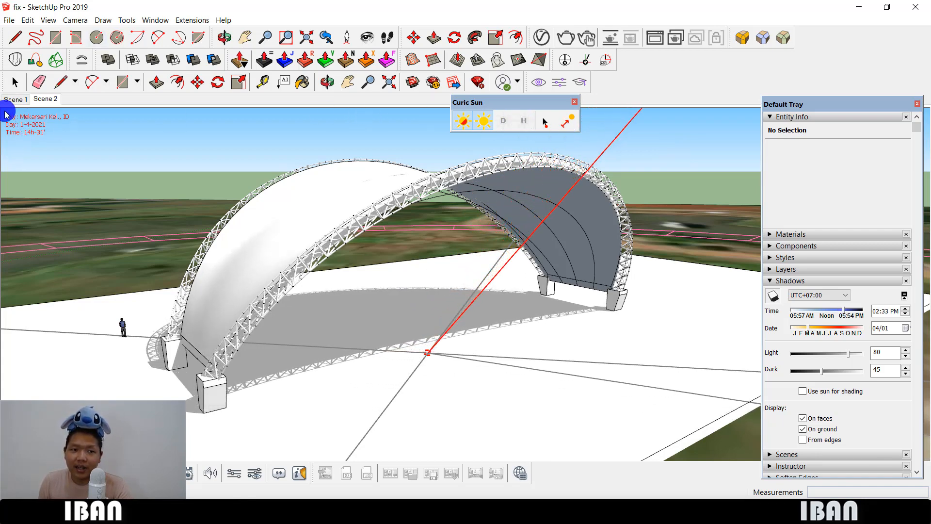
pyautogui.click(16, 90)
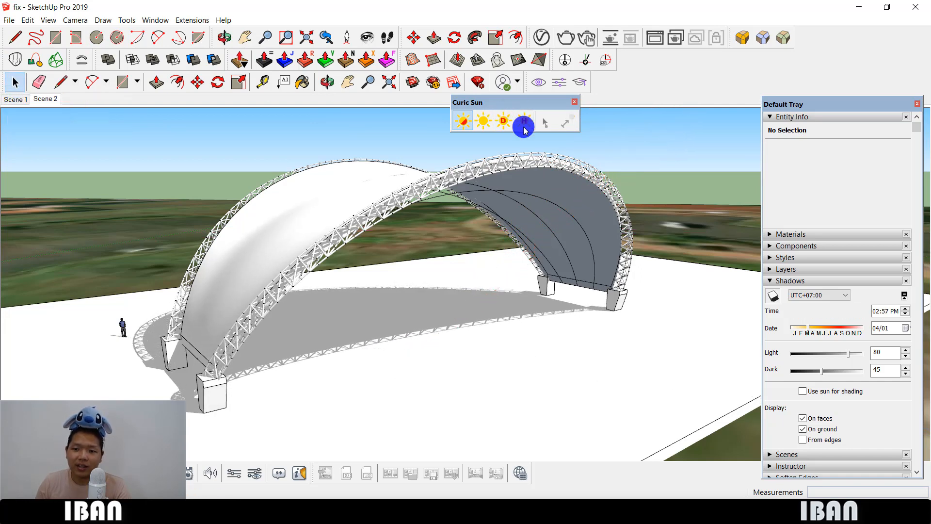
# Start the Test Day animation and move the Curic Sun settings window clear of the canopy
pyautogui.click(524, 130)
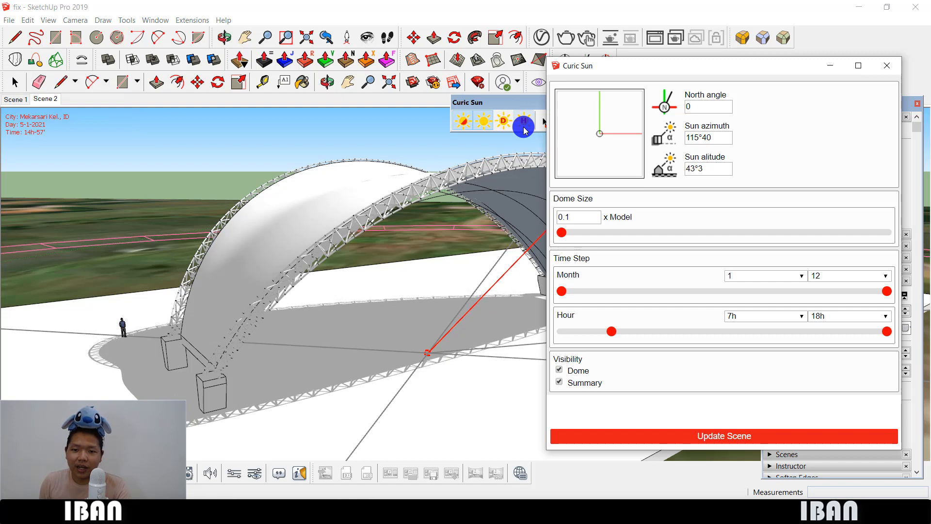
pyautogui.moveTo(639, 64); pyautogui.dragTo(849, 109)
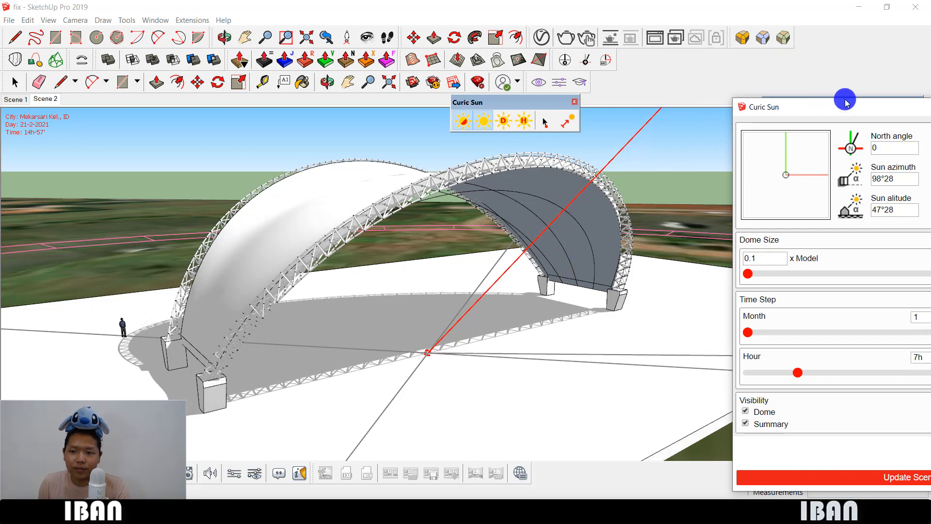
pyautogui.moveTo(844, 99); pyautogui.dragTo(776, 91)
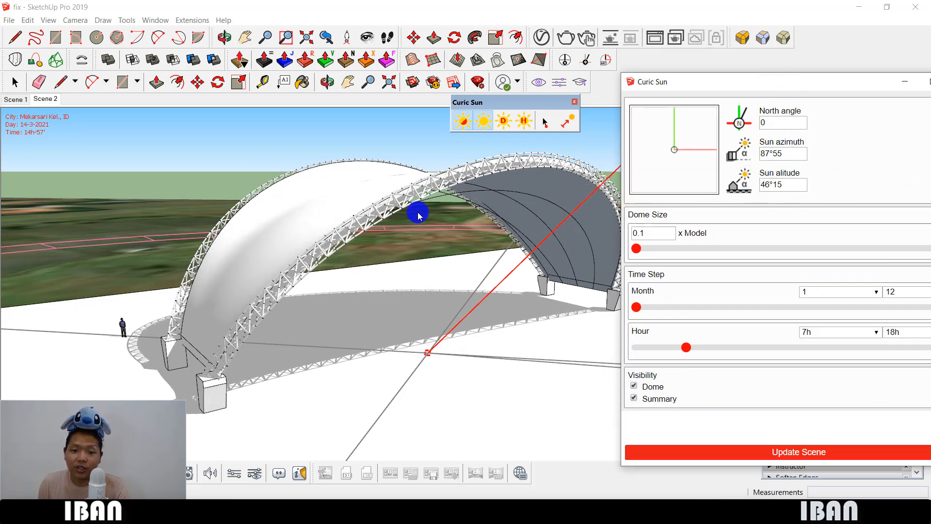
pyautogui.moveTo(763, 76); pyautogui.dragTo(879, 146)
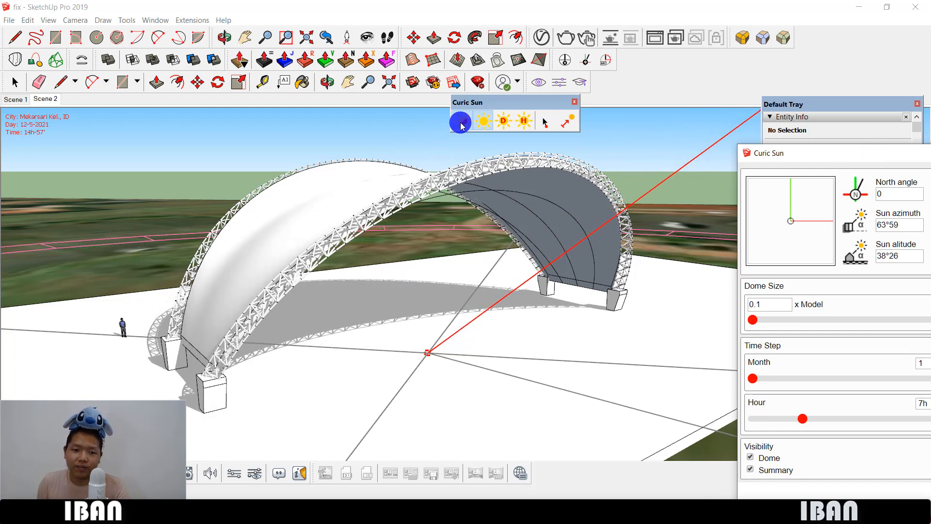
# Examine the sun's day-by-day movement across the whole dome around the canopy, and end the day test
pyautogui.moveTo(357, 197); pyautogui.dragTo(350, 254, button='middle')
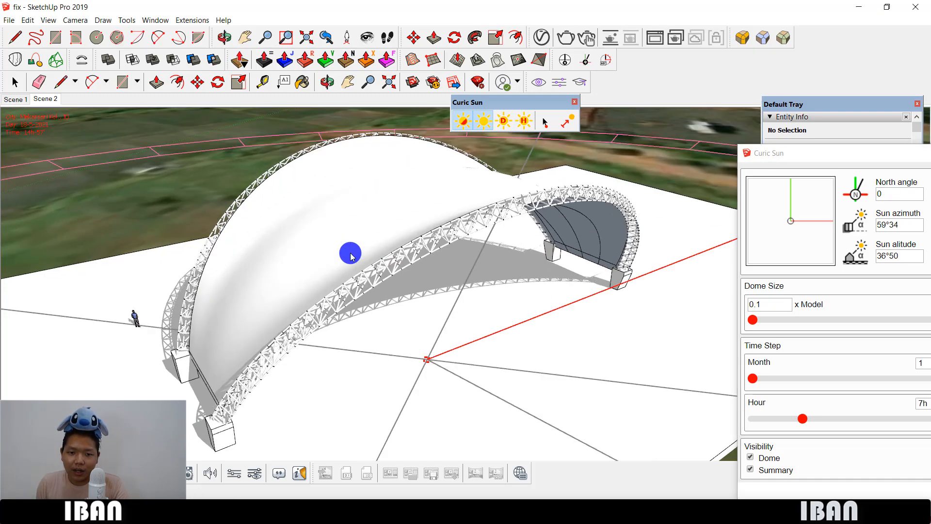
pyautogui.scroll(-3, 350, 253)
pyautogui.scroll(-5, 351, 252)
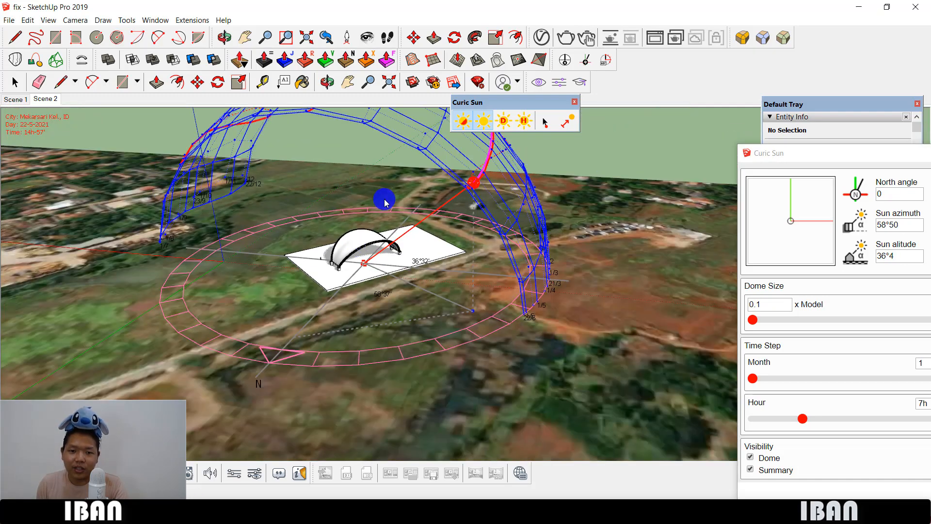
pyautogui.keyDown('shift'); pyautogui.moveTo(395, 146); pyautogui.dragTo(402, 206, button='middle'); pyautogui.keyUp('shift')
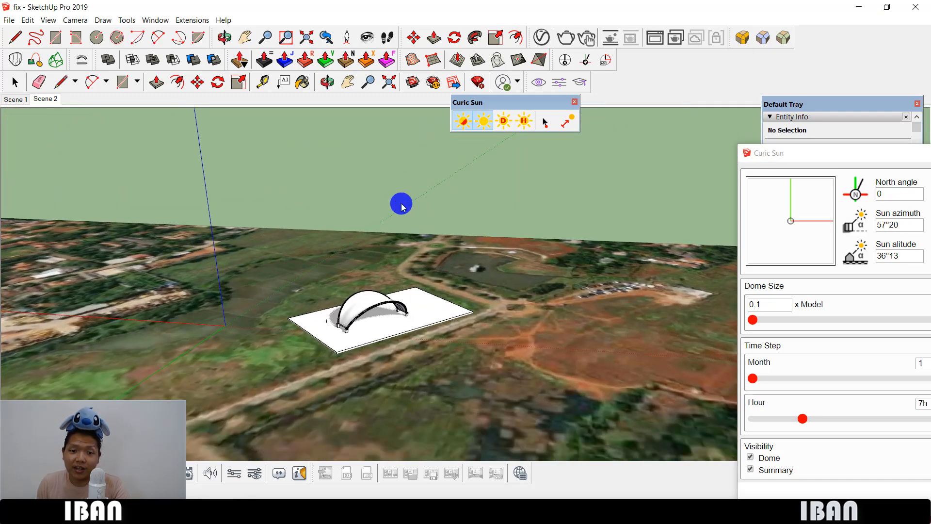
pyautogui.click(21, 86)
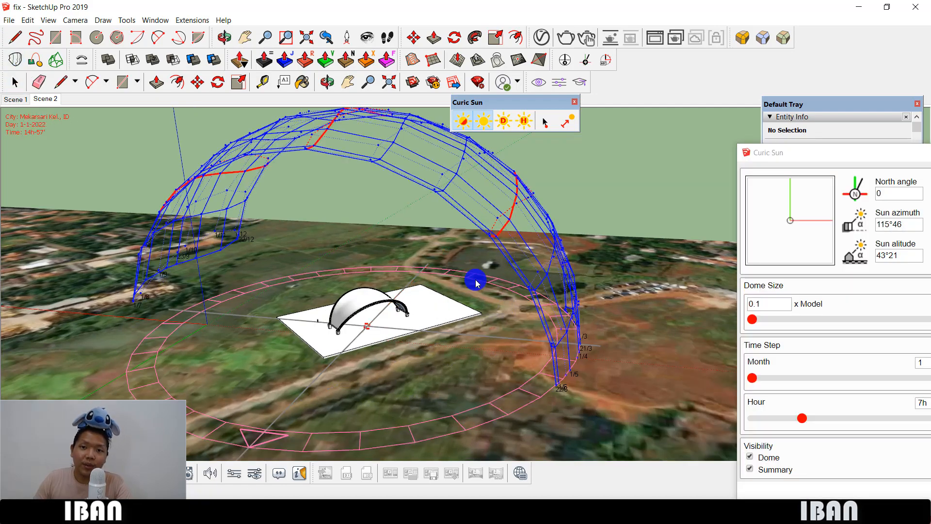